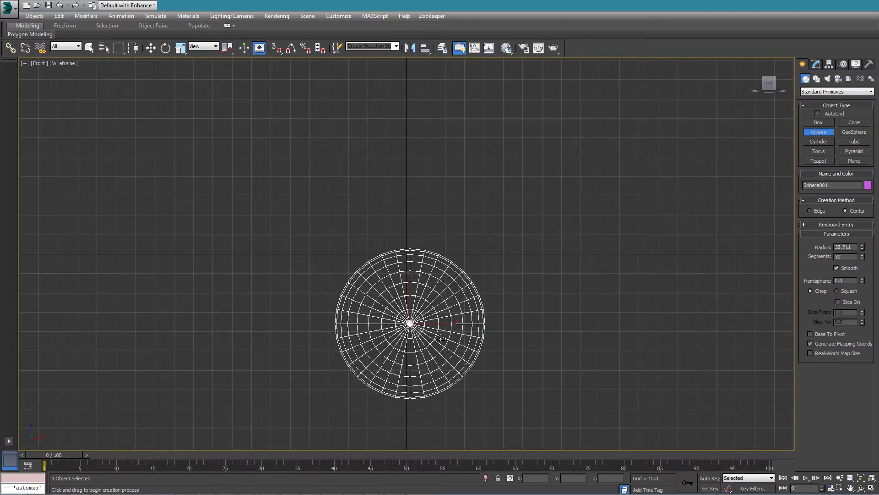
# Step: Drag out three spheres in the Front viewport: upper left, small top centre, larger right (radius 36.597)
pyautogui.moveTo(249, 189); pyautogui.dragTo(250, 133)
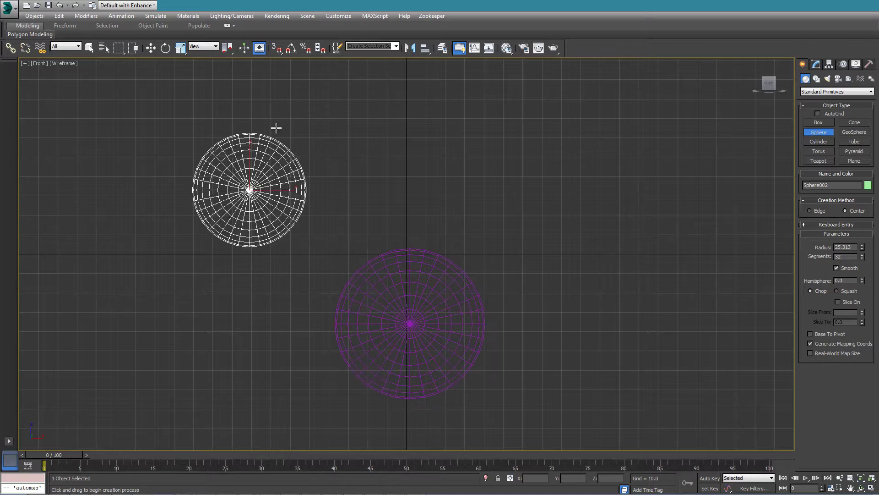
pyautogui.moveTo(400, 154)
pyautogui.mouseDown()
pyautogui.moveTo(409, 98)
pyautogui.moveTo(412, 109)
pyautogui.mouseUp()
pyautogui.moveTo(605, 174); pyautogui.dragTo(625, 106)
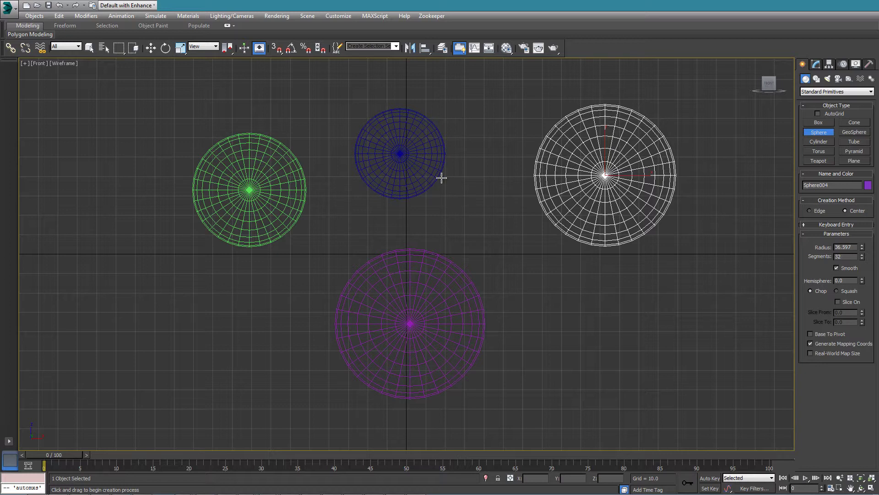
pyautogui.rightClick(691, 222)
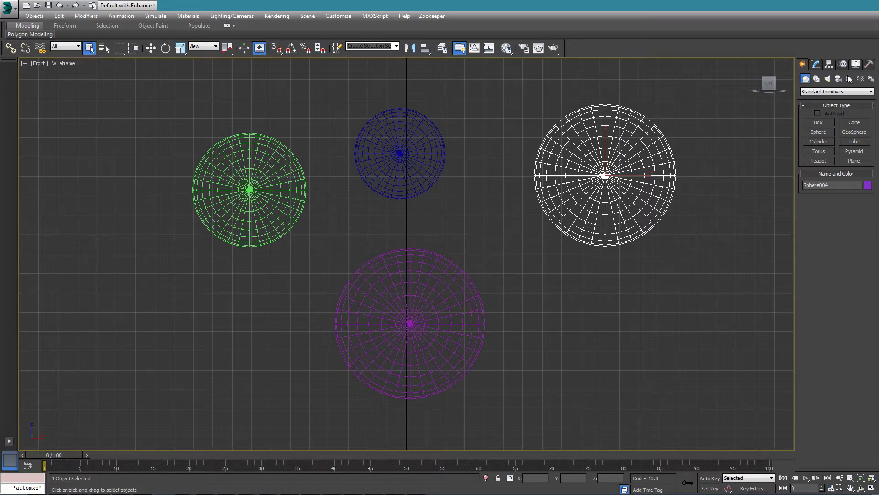
# Step: Add a Bend modifier to the right sphere Sphere004 with Angle 155.5 about the Y axis
pyautogui.click(817, 64)
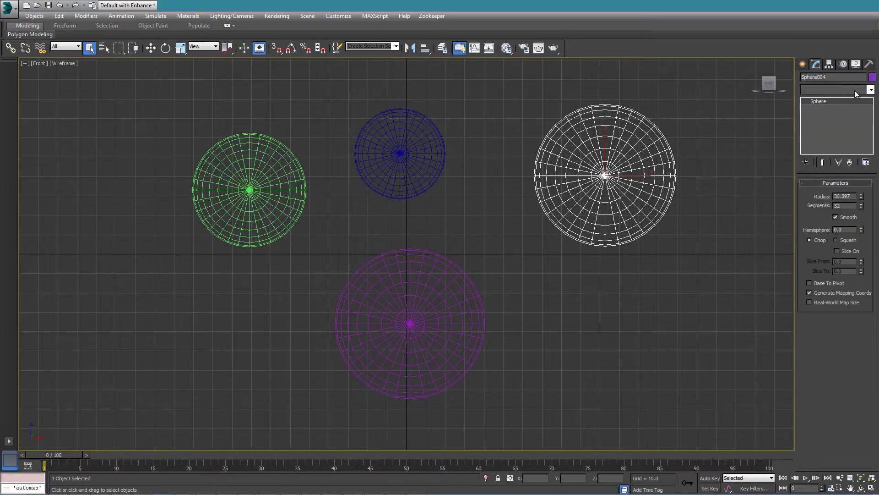
pyautogui.click(854, 90)
pyautogui.click(839, 258)
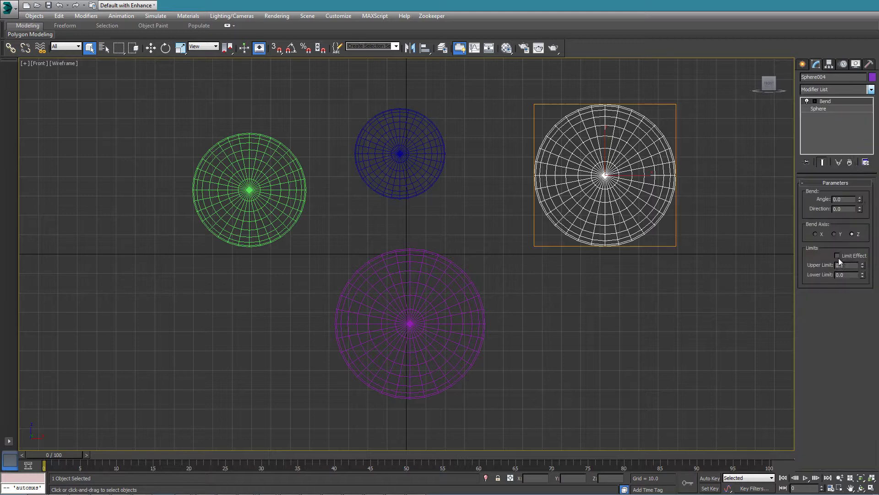
pyautogui.moveTo(859, 200); pyautogui.dragTo(846, 73)
pyautogui.click(839, 233)
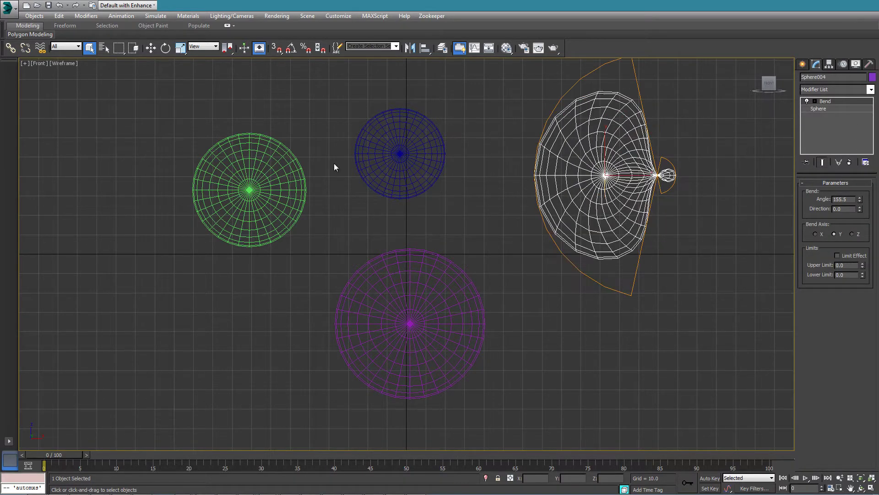
# Step: Add a Taper modifier to the green Sphere002 with Amount 1.02 along Primary Y
pyautogui.click(233, 168)
pyautogui.click(824, 89)
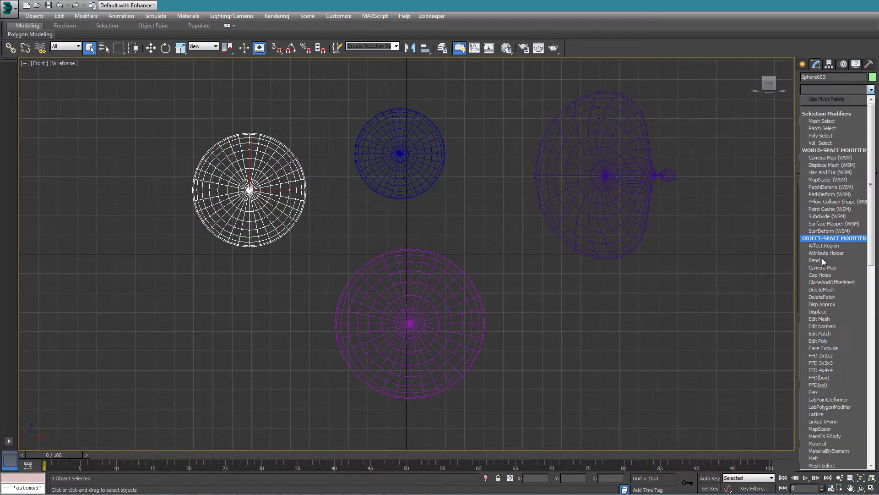
pyautogui.press('t')
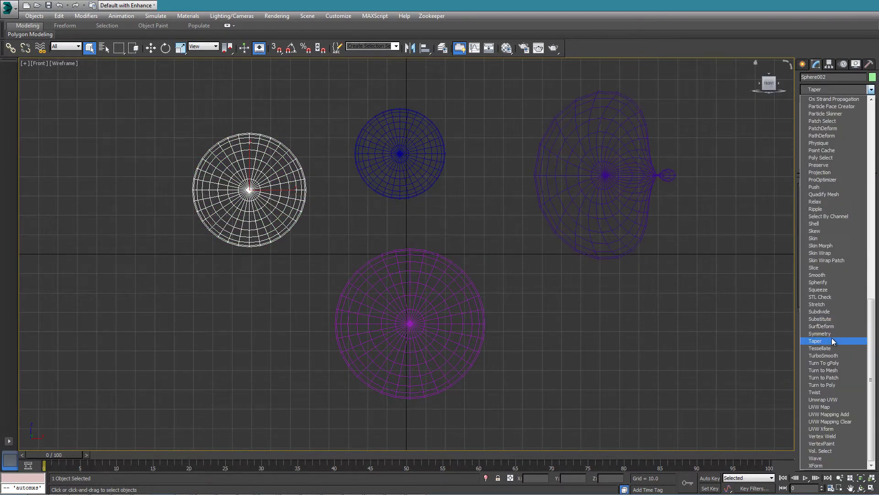
pyautogui.click(832, 338)
pyautogui.moveTo(857, 200); pyautogui.dragTo(857, 156)
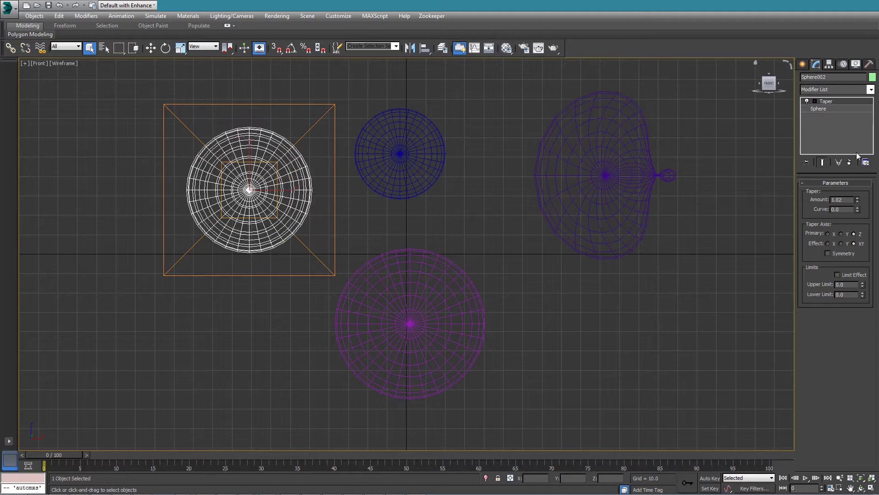
pyautogui.click(845, 234)
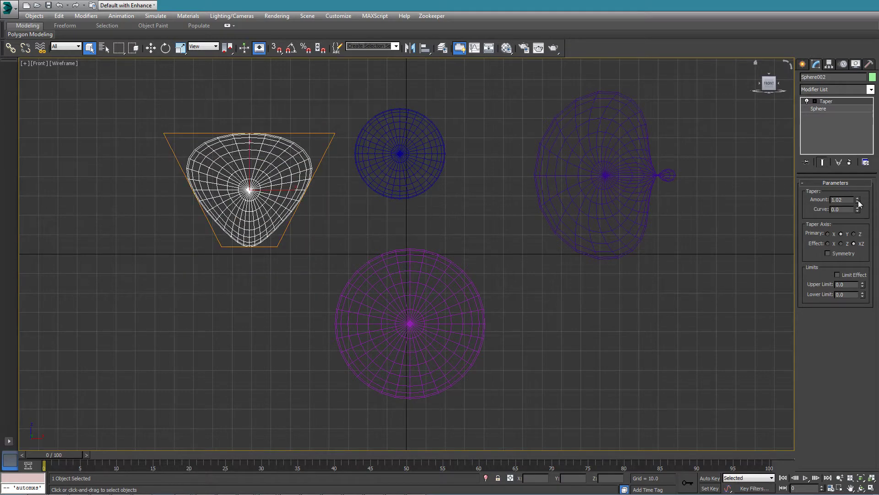
# Step: Shrink the top-centre Sphere003 to radius 8.405 and select the bottom Sphere001
pyautogui.click(414, 169)
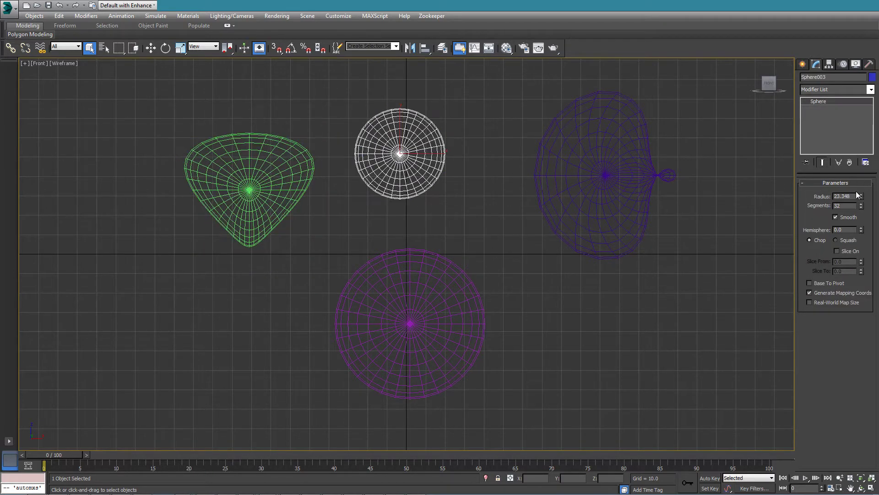
pyautogui.moveTo(859, 196); pyautogui.dragTo(765, 250)
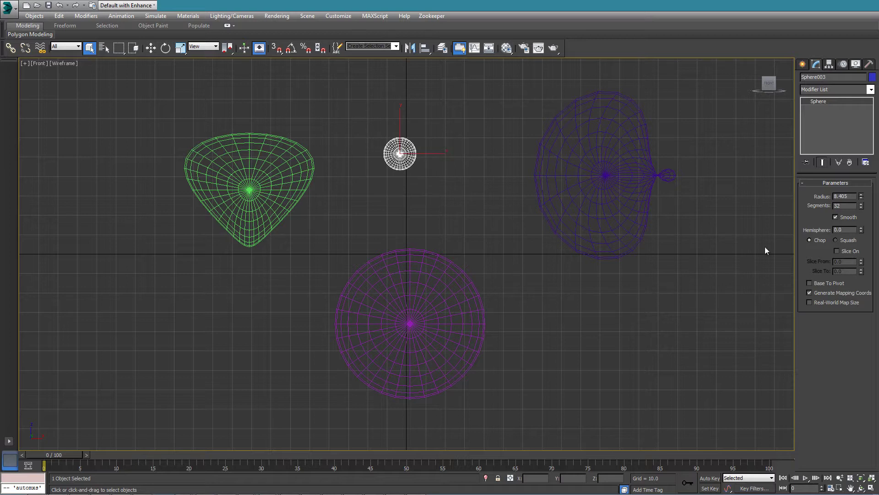
pyautogui.click(379, 321)
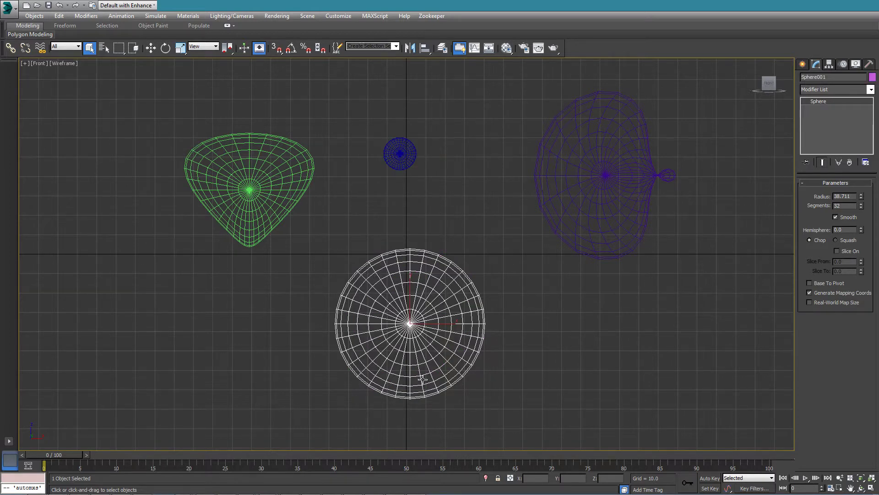
# Step: Add a LabPolygonModifier to Sphere001 and open its graph with Edit Plugin
pyautogui.click(847, 89)
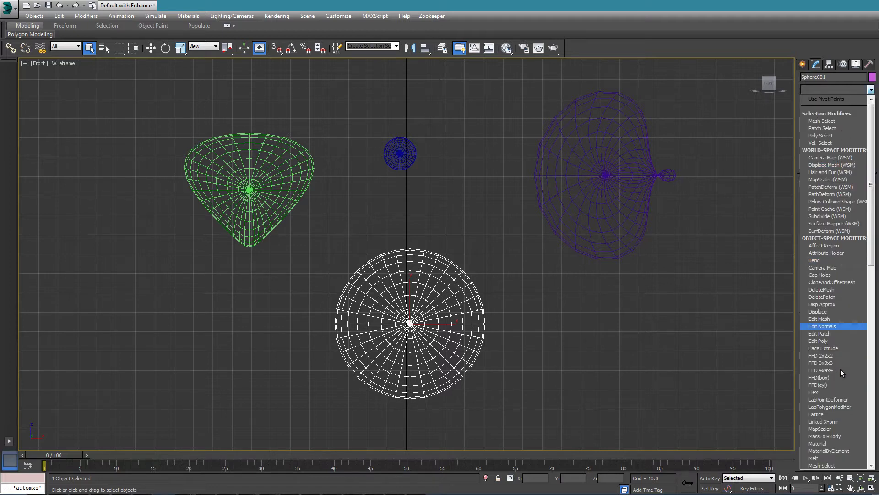
pyautogui.click(850, 406)
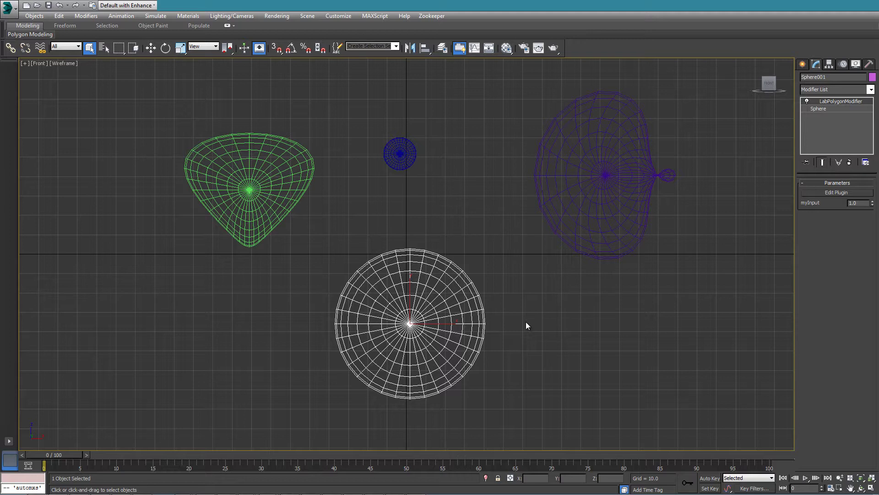
pyautogui.click(836, 192)
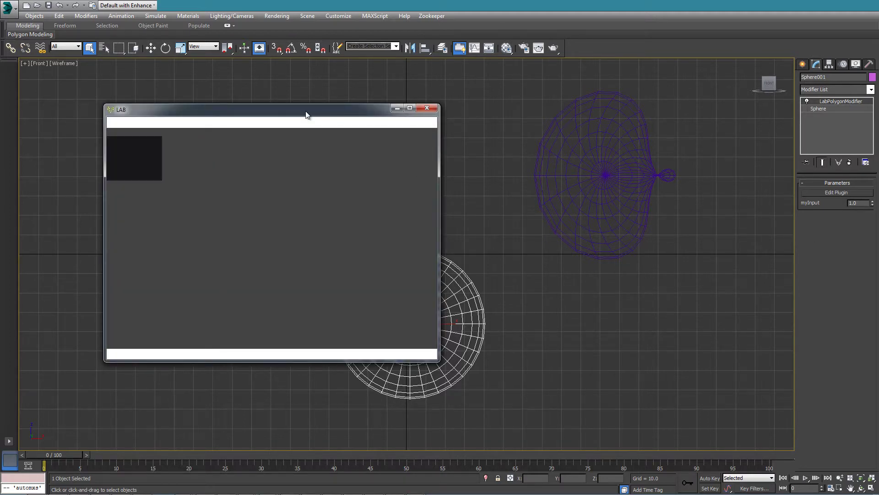
# Step: Delete the meshValues, scaledVer and resultMesh nodes and remove the myInput port
pyautogui.moveTo(309, 110); pyautogui.dragTo(264, 97)
pyautogui.moveTo(195, 192); pyautogui.dragTo(322, 314)
pyautogui.press('Delete')
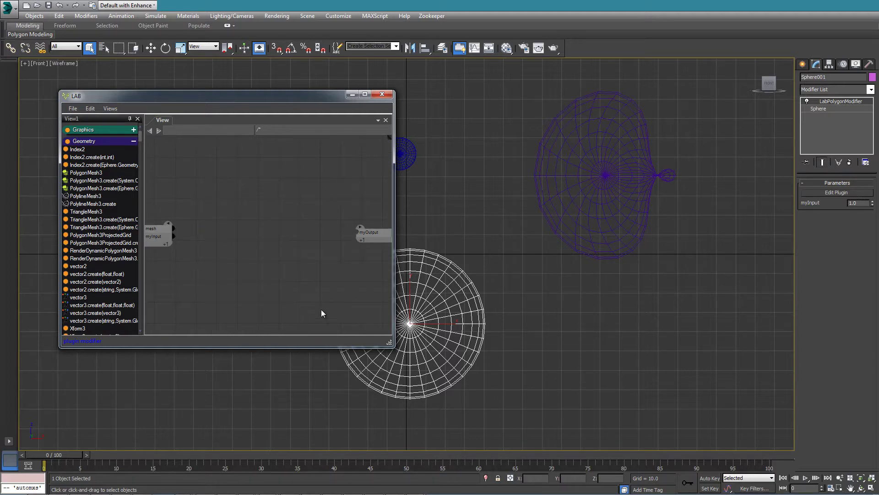
pyautogui.rightClick(154, 239)
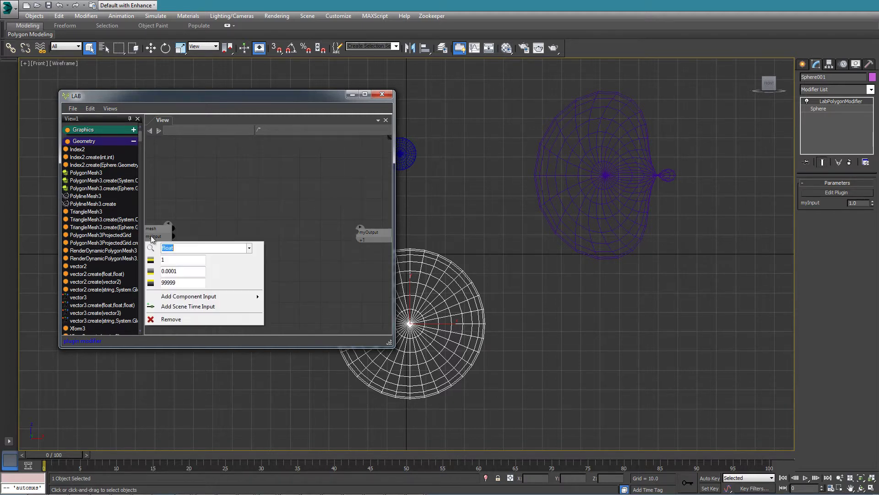
pyautogui.click(174, 320)
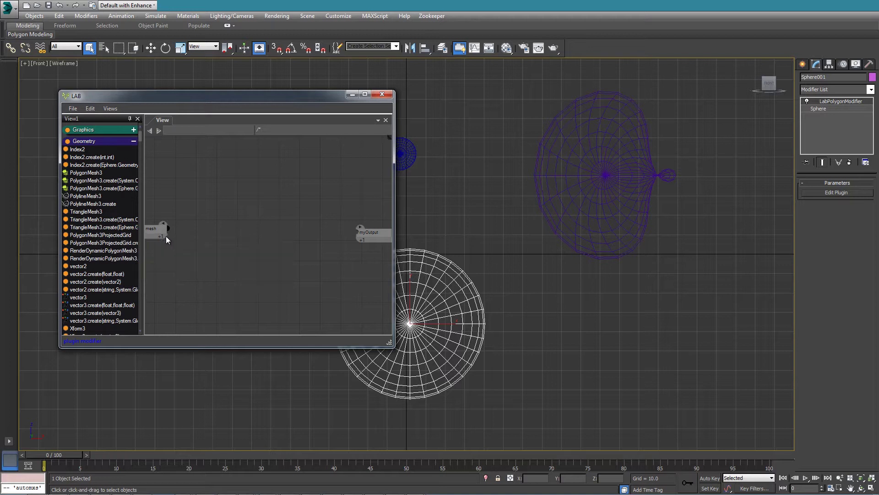
# Step: Add a new input port named 'targets' to the mesh input node
pyautogui.click(176, 240)
pyautogui.moveTo(169, 236); pyautogui.dragTo(224, 254)
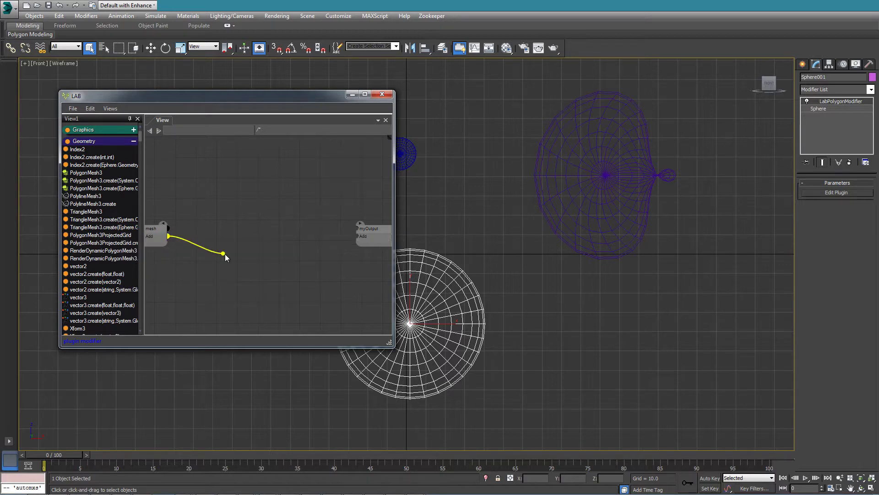
pyautogui.click(224, 253)
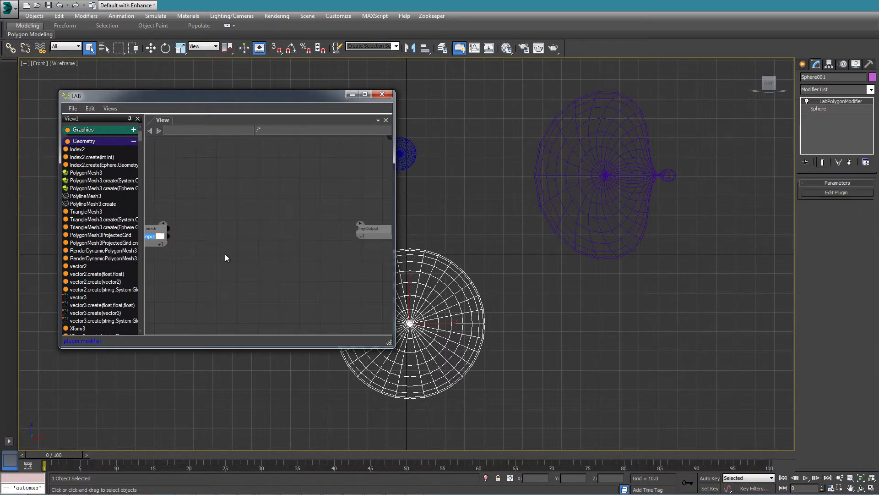
pyautogui.write('targets')
pyautogui.press('Return')
# Step: Set the targets port type to the array Ephere.Geometry.PolygonMesh3[]
pyautogui.rightClick(160, 235)
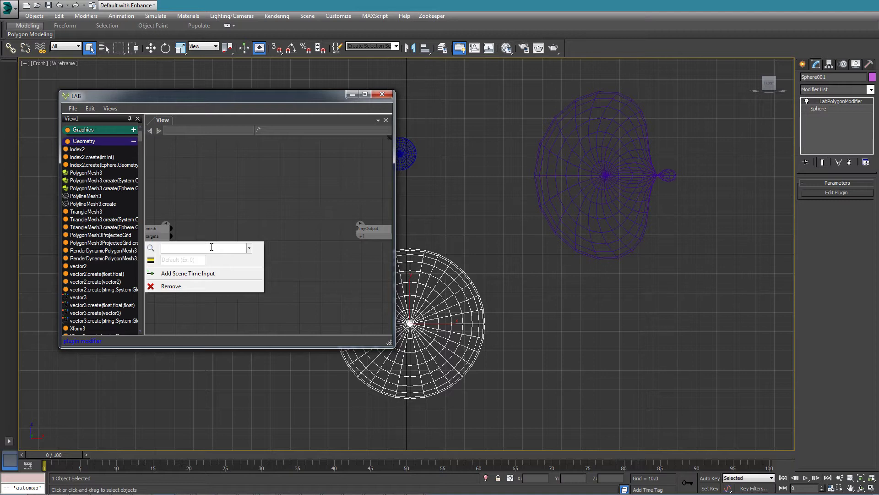
pyautogui.write('polyg')
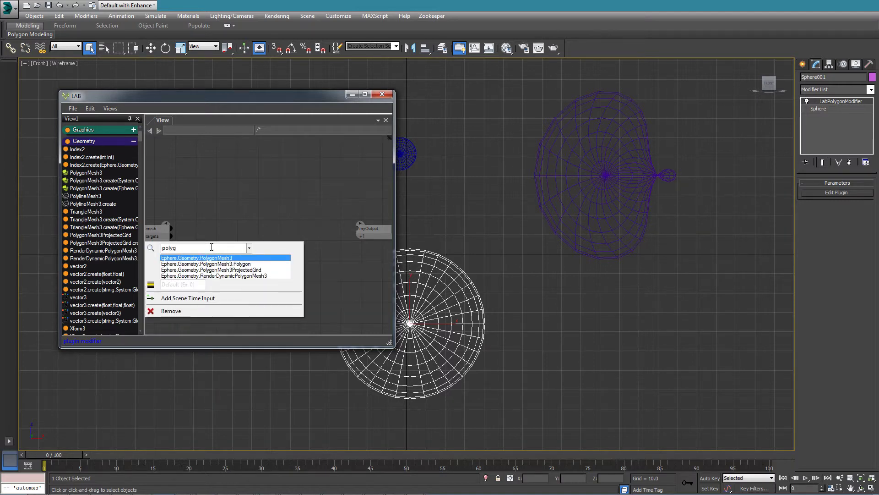
pyautogui.press('Tab')
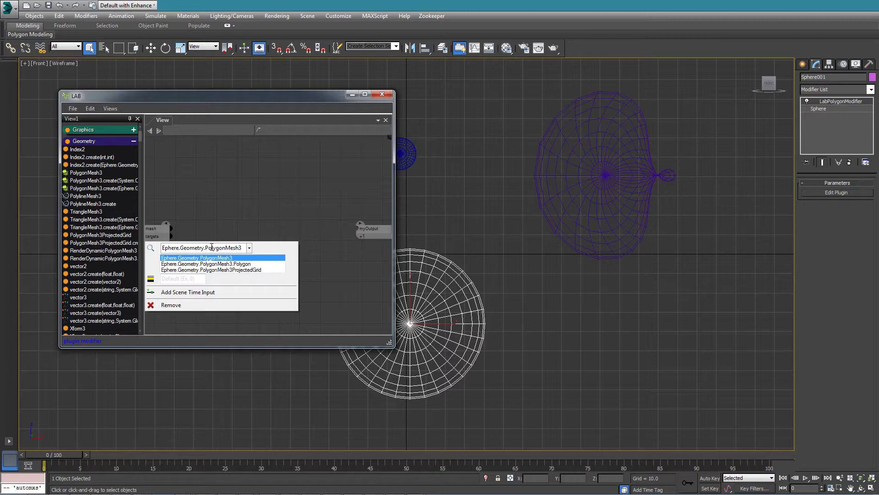
pyautogui.write('[]')
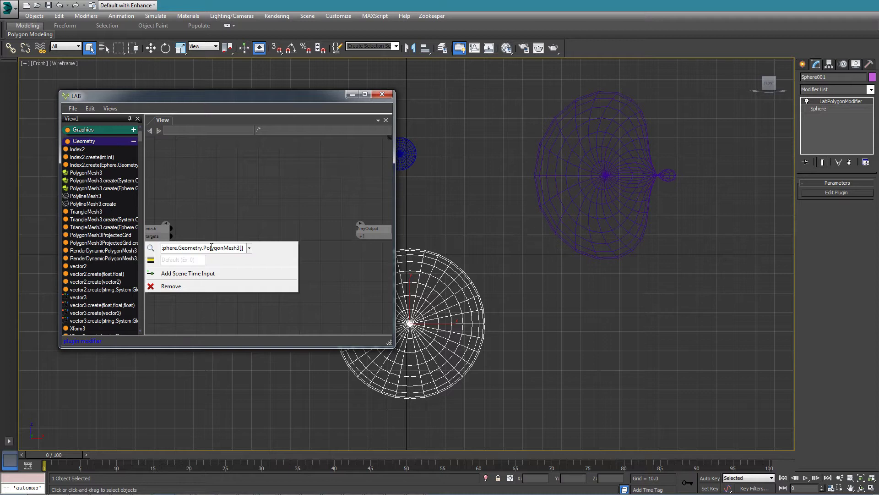
pyautogui.press('Return')
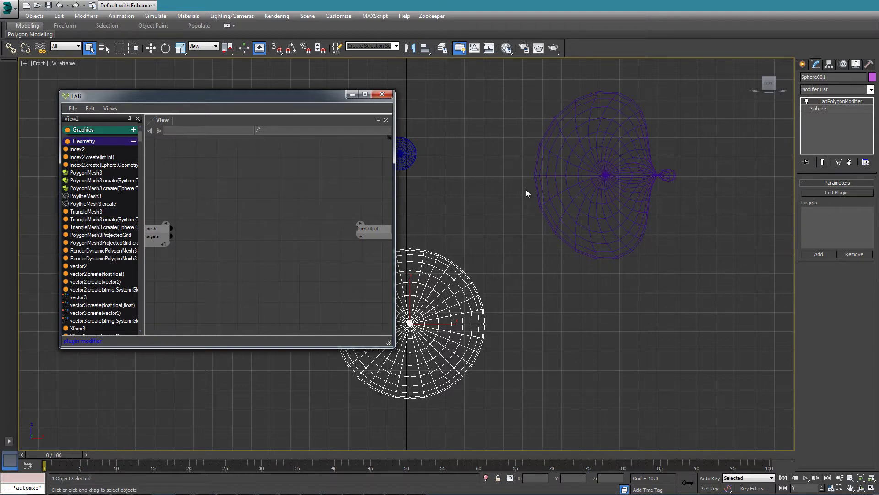
# Step: Add input ports named weight1 and weight2 to the input node
pyautogui.click(164, 246)
pyautogui.moveTo(171, 240); pyautogui.dragTo(209, 256)
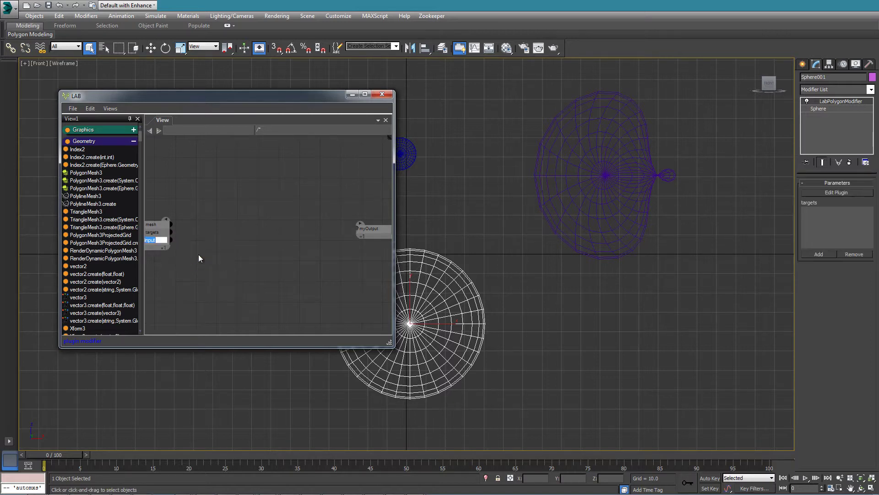
pyautogui.write('weight1')
pyautogui.press('Return')
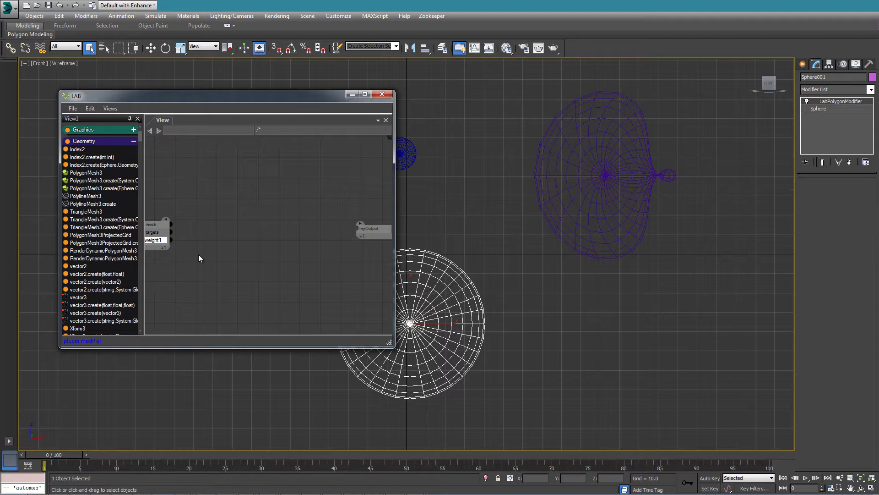
pyautogui.press('Return')
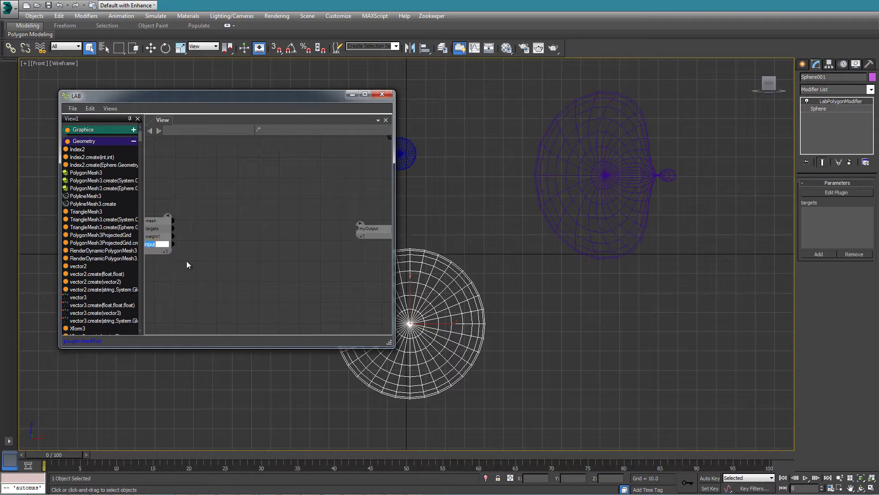
pyautogui.write('weight2')
pyautogui.press('Return')
# Step: Add two more input ports named weight3 and weight4
pyautogui.click(163, 252)
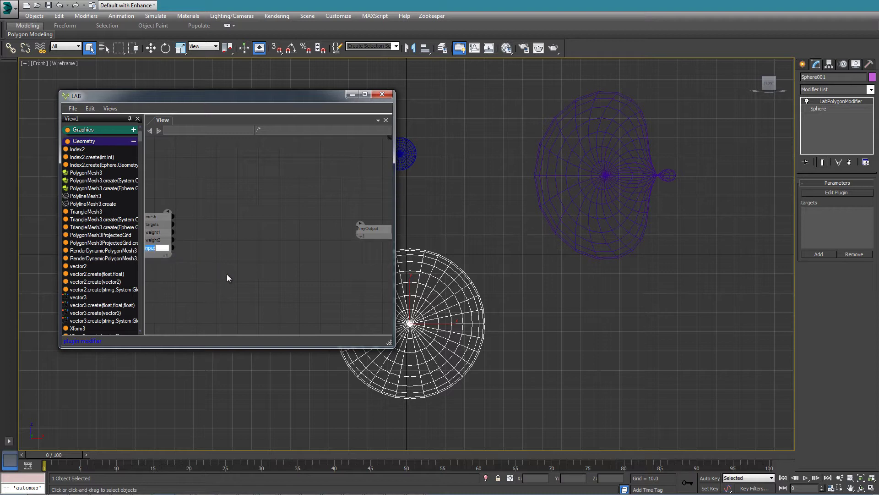
pyautogui.write('weight3')
pyautogui.press('Return')
pyautogui.click(166, 255)
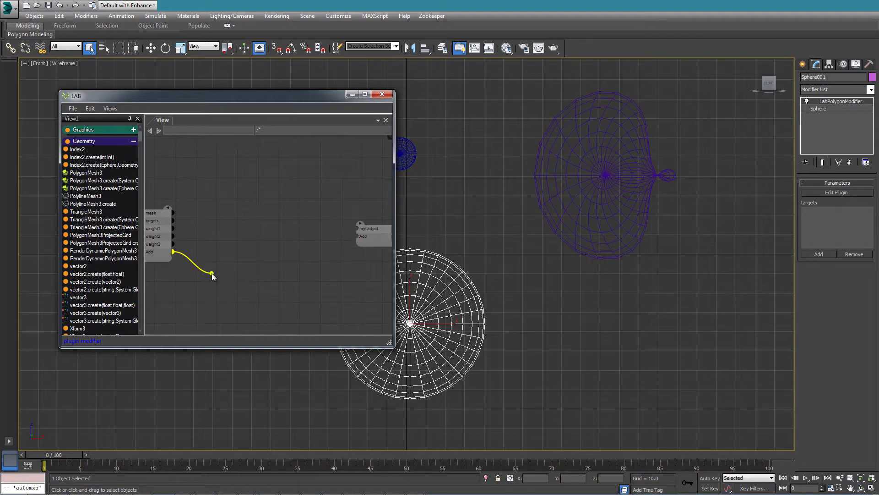
pyautogui.write('weight')
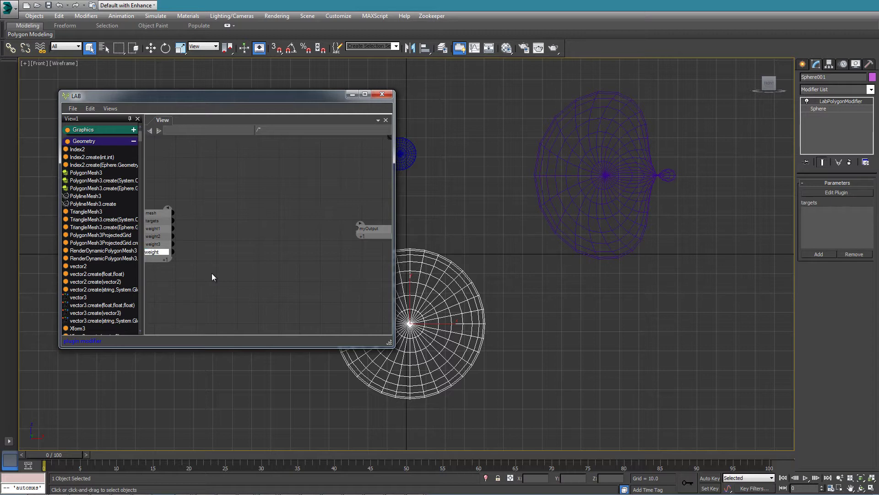
pyautogui.write('4')
pyautogui.press('Return')
# Step: Set the type of weight4, weight3, weight2 and weight1 to float
pyautogui.moveTo(241, 100); pyautogui.dragTo(224, 193)
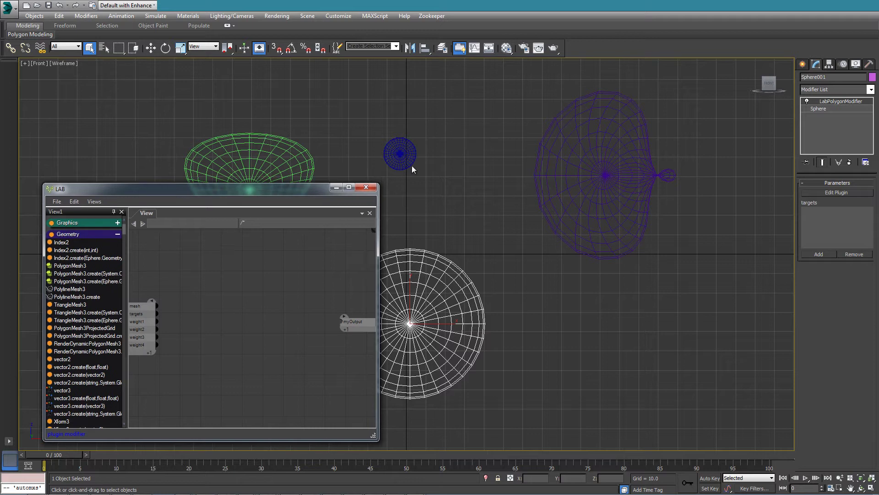
pyautogui.rightClick(142, 345)
pyautogui.write('floa')
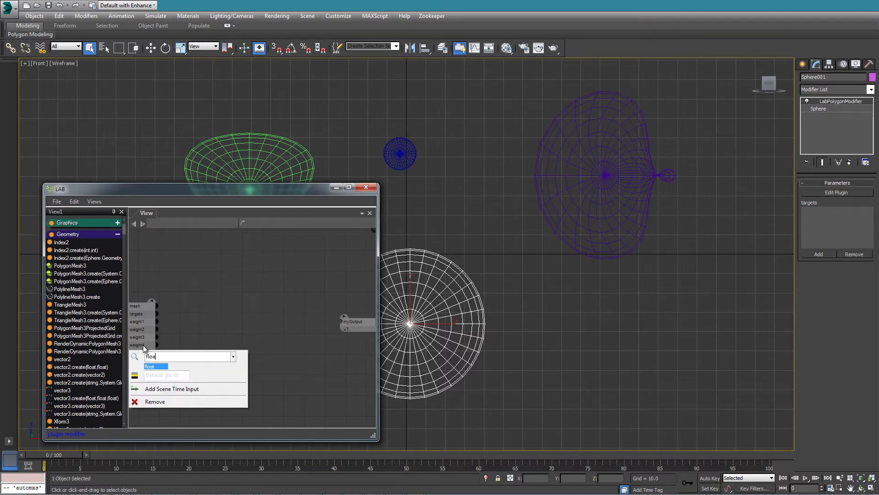
pyautogui.press('Return')
pyautogui.rightClick(139, 337)
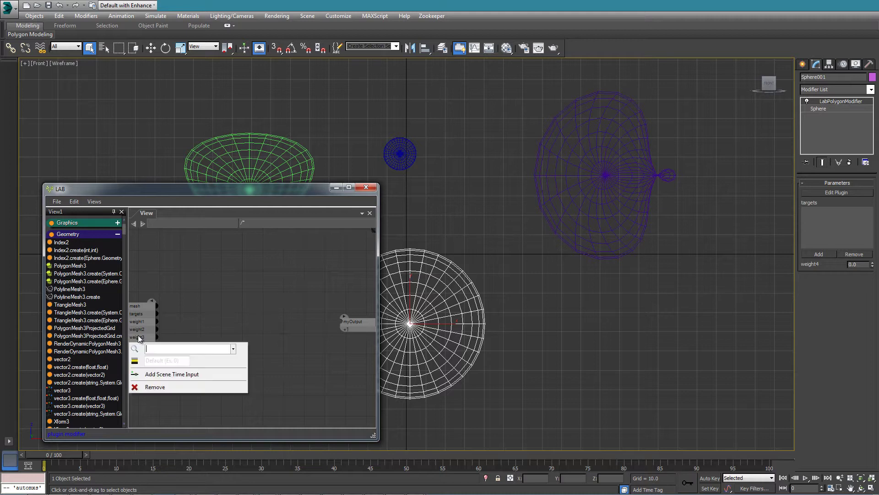
pyautogui.write('floa')
pyautogui.press('Return')
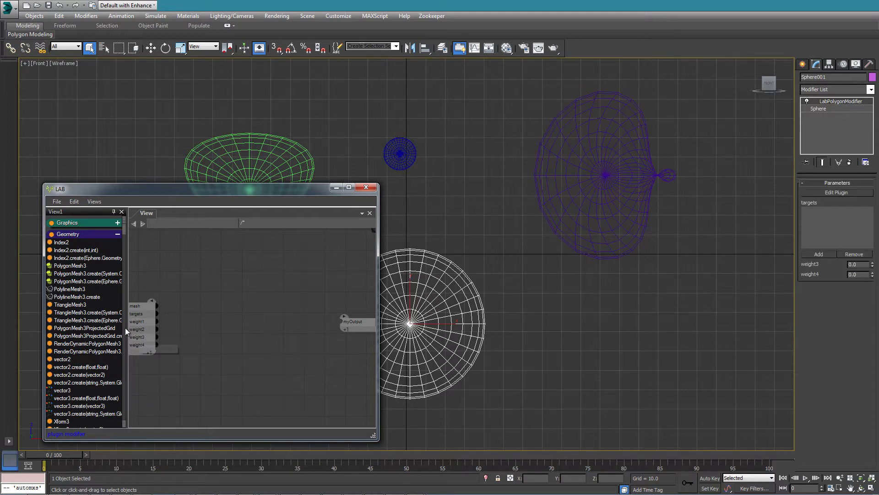
pyautogui.rightClick(133, 329)
pyautogui.write('float')
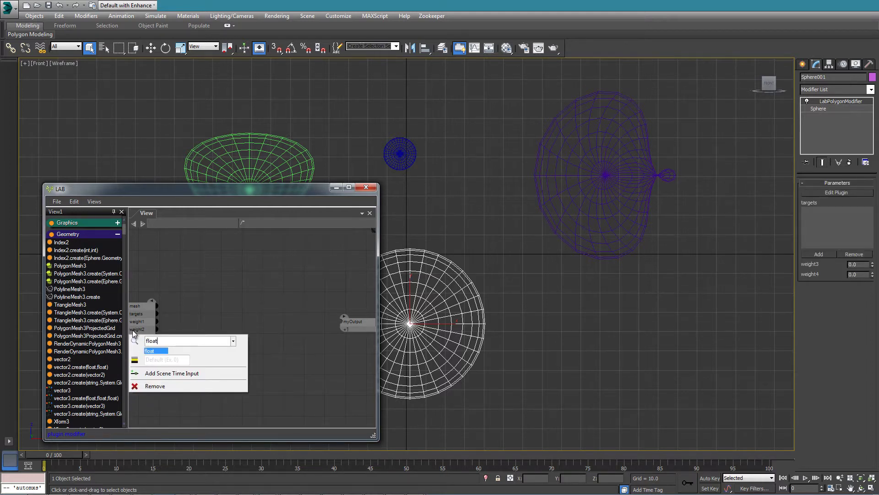
pyautogui.press('Return')
pyautogui.rightClick(134, 328)
pyautogui.write('f')
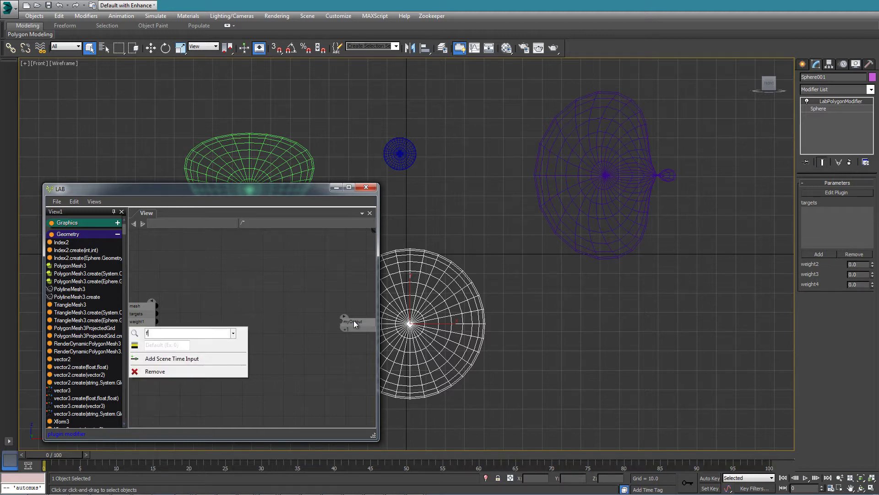
pyautogui.write('loat')
pyautogui.press('Return')
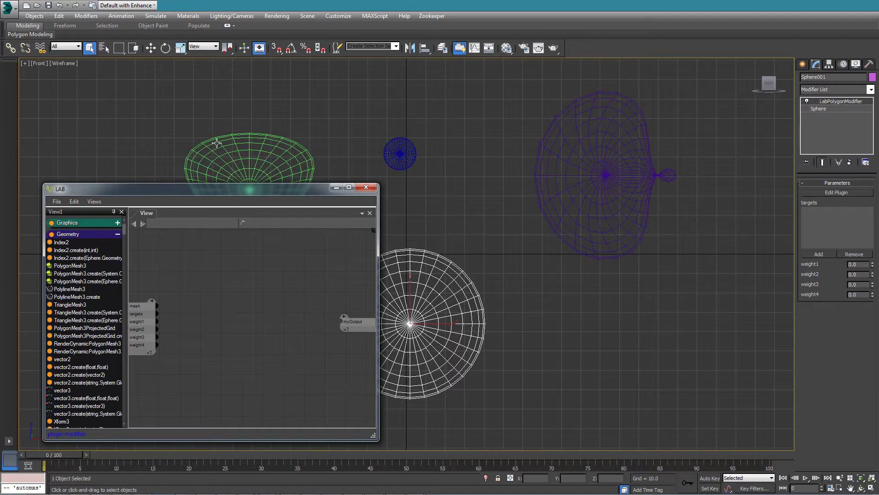
pyautogui.click(815, 254)
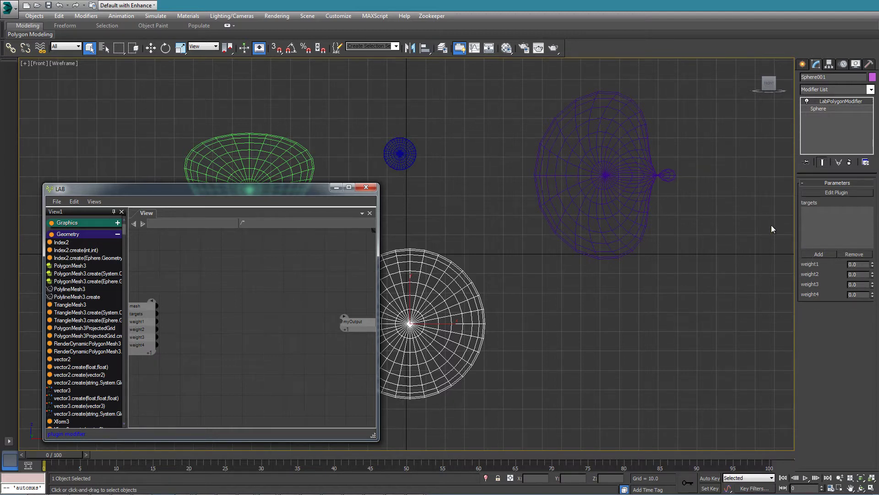
# Step: Pick Sphere004, Sphere003 and Sphere002 into the modifier's targets list
pyautogui.click(638, 156)
pyautogui.click(828, 255)
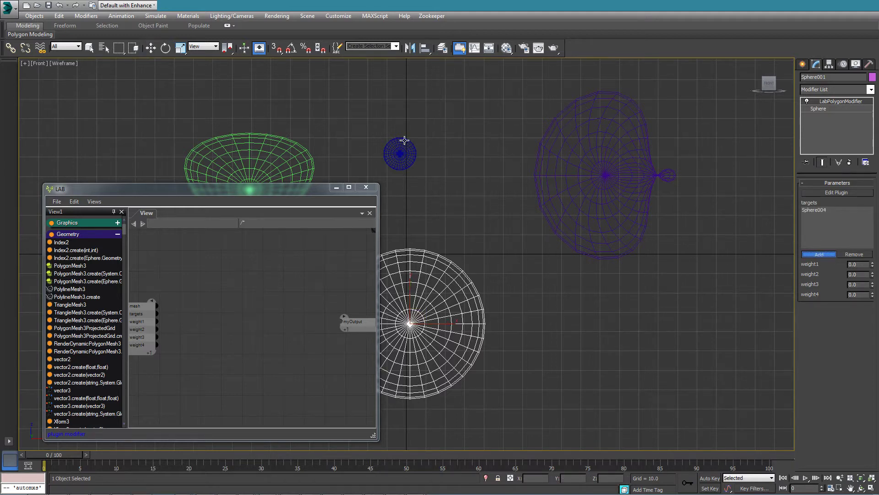
pyautogui.click(402, 147)
pyautogui.click(820, 254)
pyautogui.click(314, 155)
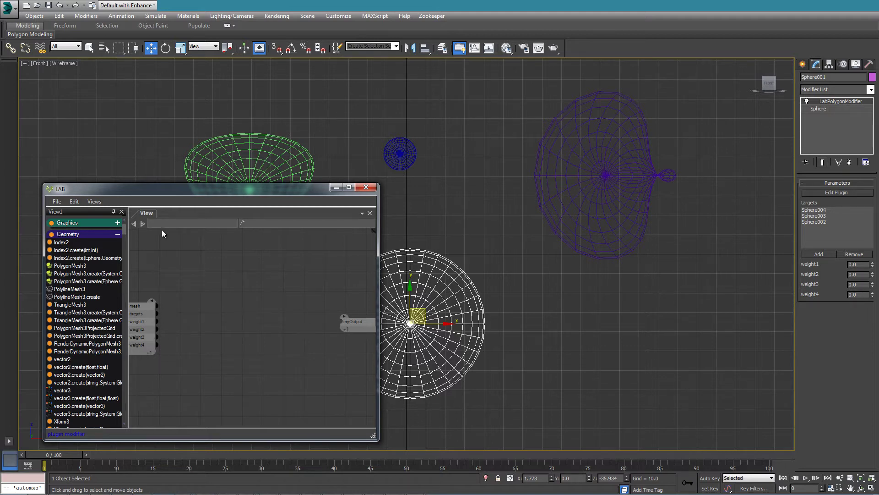
# Step: Place a Create Array node (Node01) from Math > Collections and wire weight1–weight4 into items #0–#3
pyautogui.moveTo(122, 230); pyautogui.dragTo(125, 390)
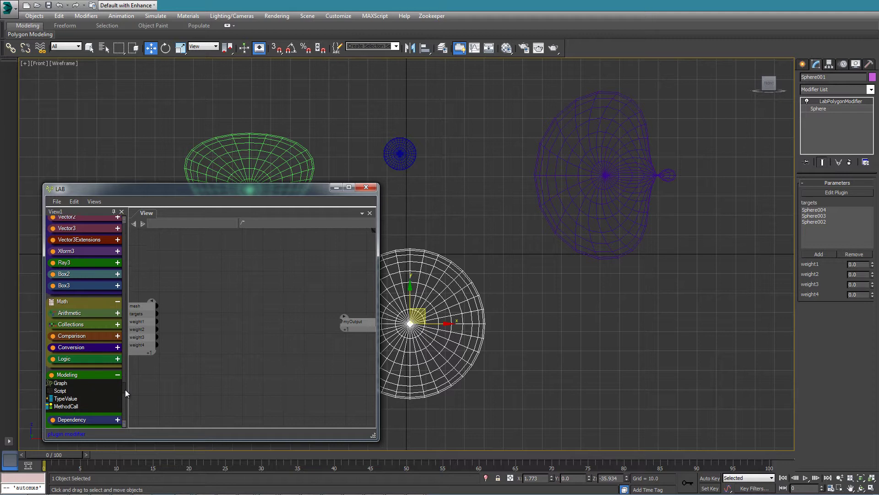
pyautogui.click(80, 324)
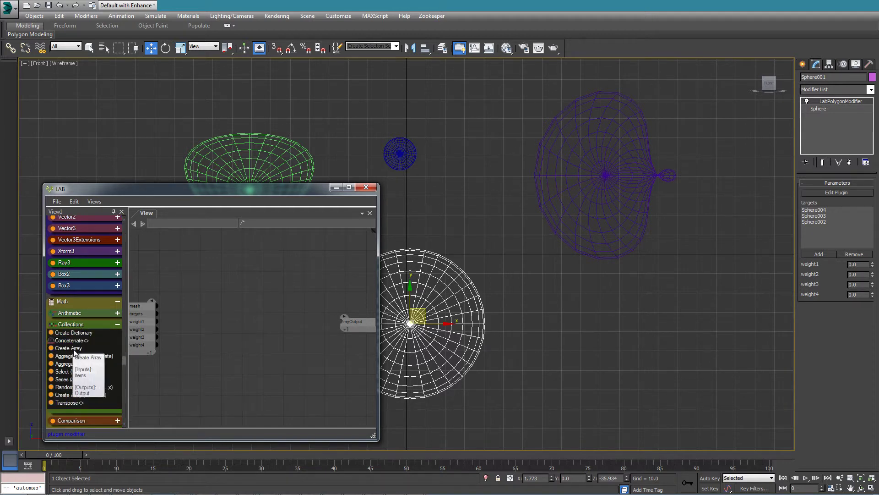
pyautogui.moveTo(74, 352); pyautogui.dragTo(196, 307)
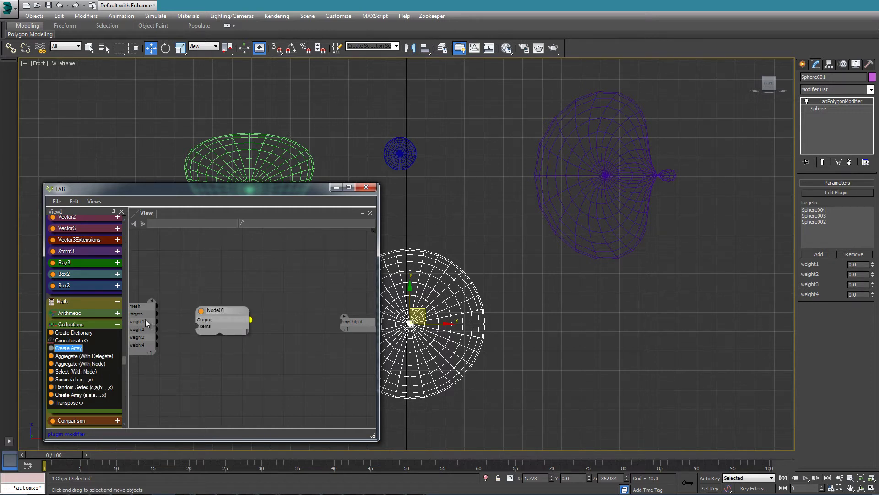
pyautogui.moveTo(156, 329); pyautogui.dragTo(202, 339)
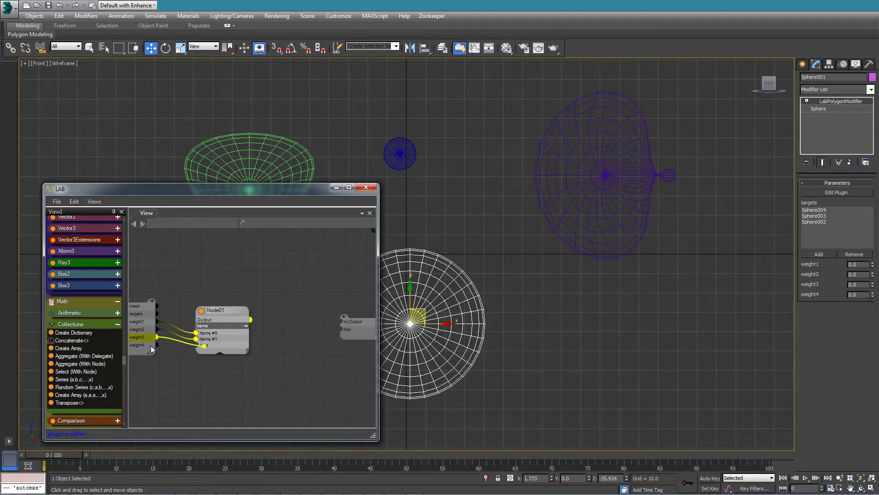
pyautogui.moveTo(157, 345); pyautogui.dragTo(204, 352)
pyautogui.moveTo(226, 310); pyautogui.dragTo(210, 315)
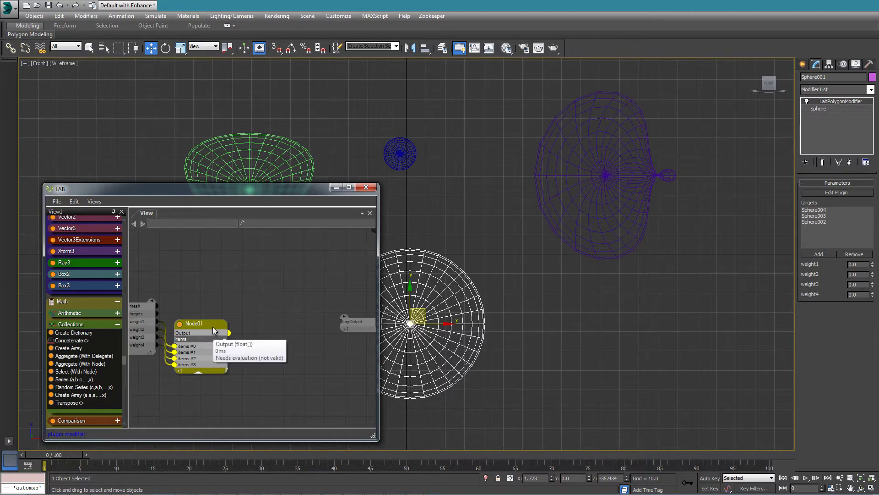
pyautogui.moveTo(210, 332); pyautogui.dragTo(208, 337)
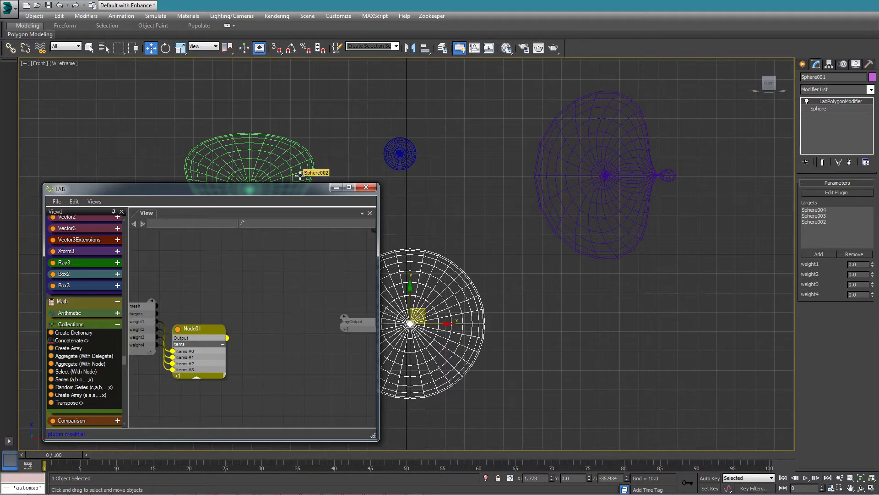
pyautogui.moveTo(301, 190); pyautogui.dragTo(292, 213)
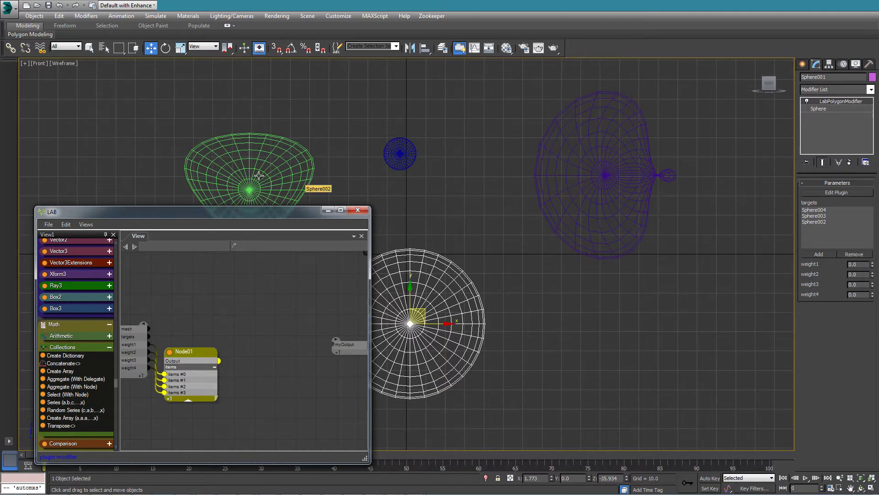
# Step: Drag a Graph node (Node02) from the Modeling category into the canvas and enter its subgraph
pyautogui.rightClick(211, 298)
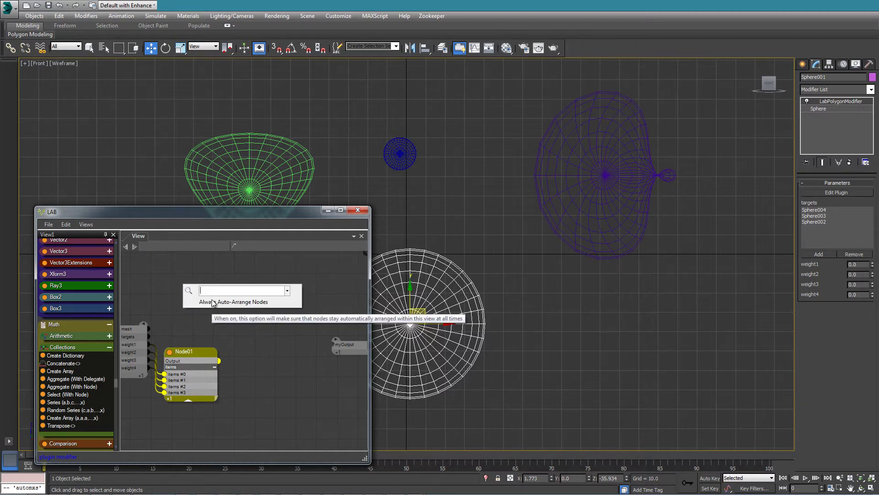
pyautogui.click(170, 301)
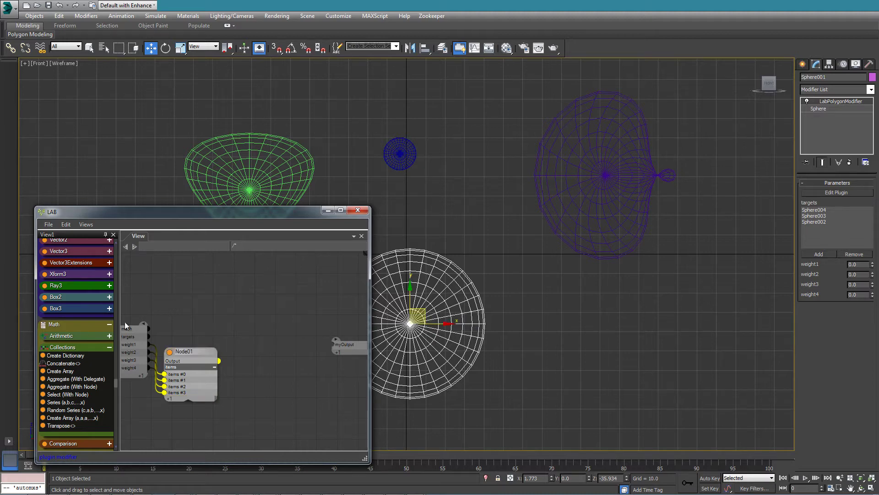
pyautogui.scroll(-5, 116, 397)
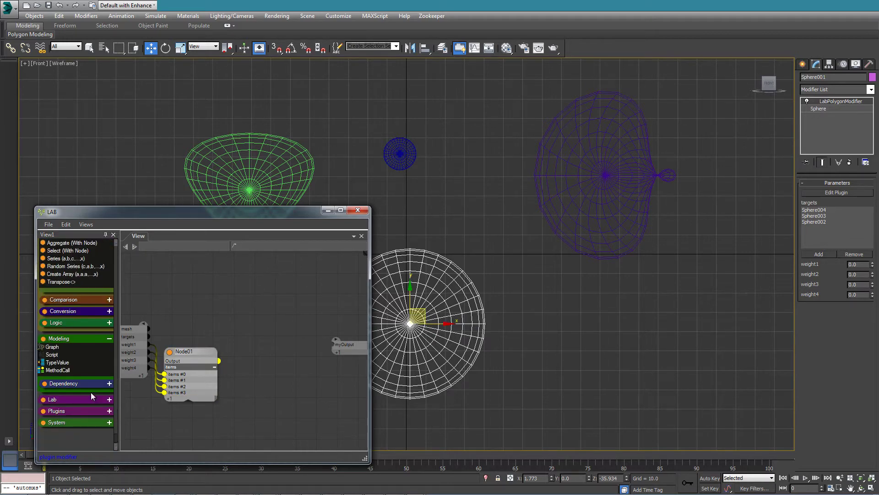
pyautogui.moveTo(52, 347); pyautogui.dragTo(201, 309)
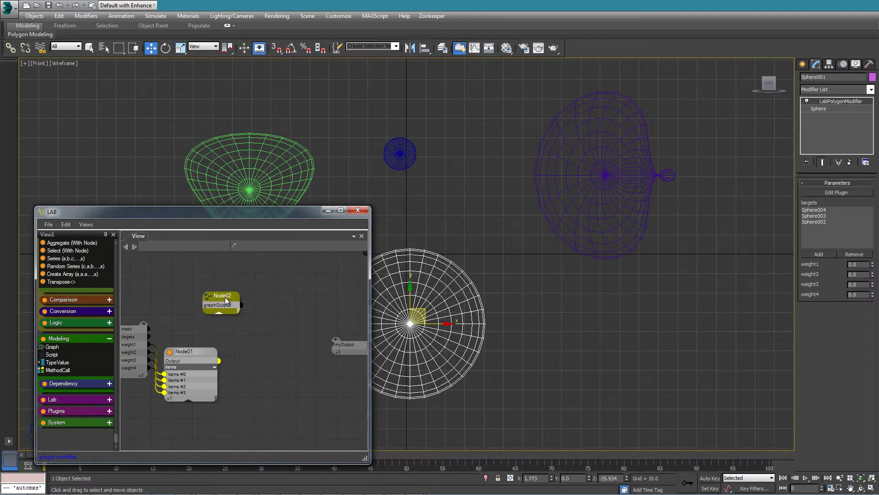
pyautogui.doubleClick(225, 301)
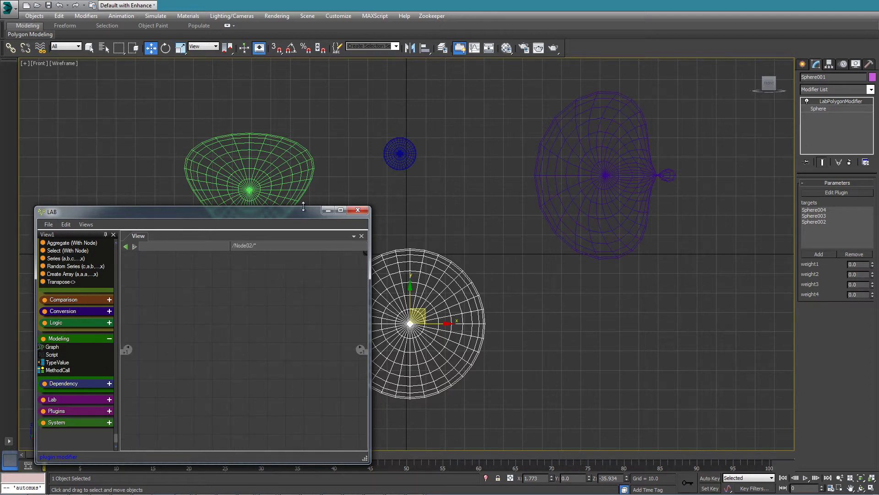
# Step: Add three subgraph input ports named base, target and weight
pyautogui.moveTo(295, 216); pyautogui.dragTo(283, 225)
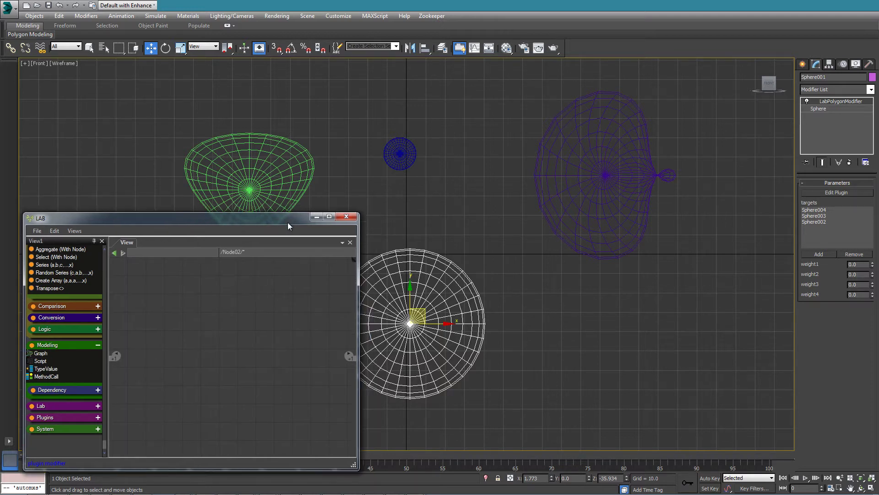
pyautogui.rightClick(110, 359)
pyautogui.click(121, 364)
pyautogui.click(185, 370)
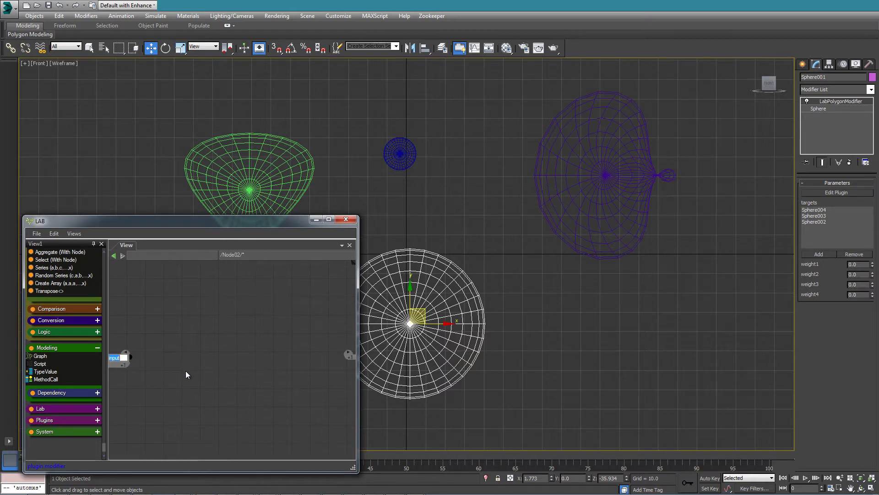
pyautogui.write('base')
pyautogui.press('Return')
pyautogui.rightClick(122, 364)
pyautogui.click(153, 377)
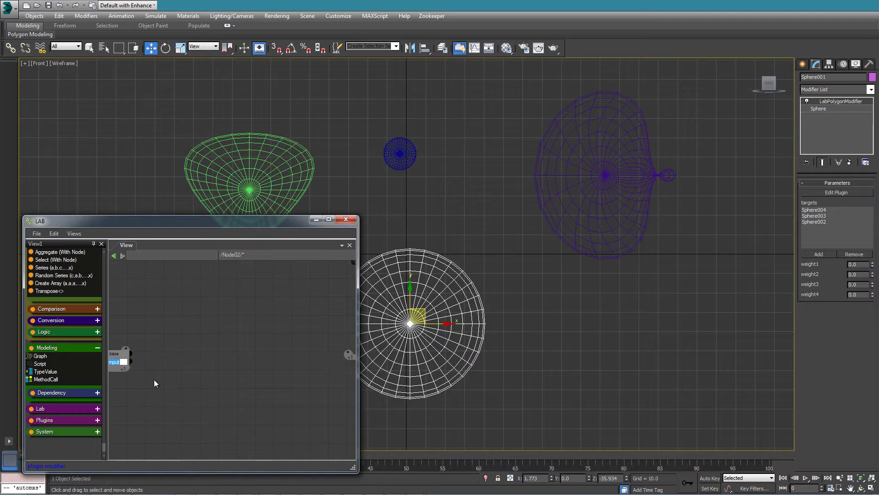
pyautogui.write('target')
pyautogui.press('Return')
pyautogui.rightClick(120, 369)
pyautogui.click(152, 388)
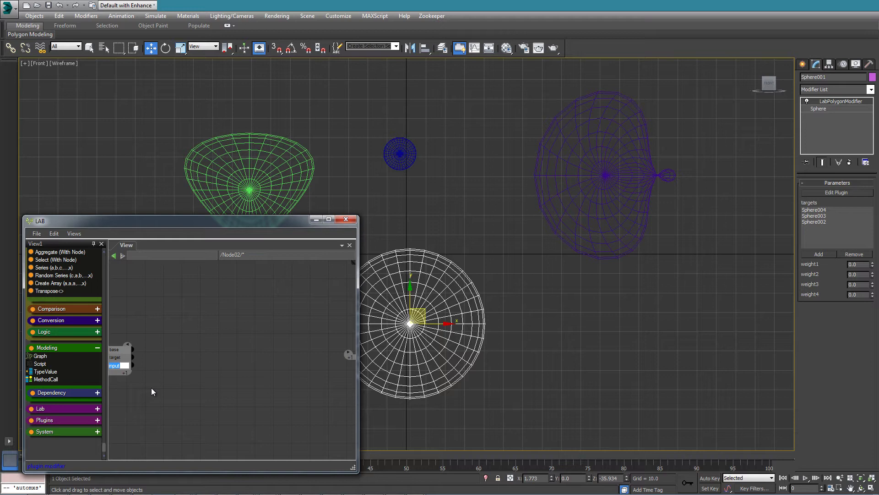
pyautogui.write('weight')
pyautogui.press('Return')
# Step: Set base and target to the PolygonMesh3 type and weight to float
pyautogui.rightClick(126, 350)
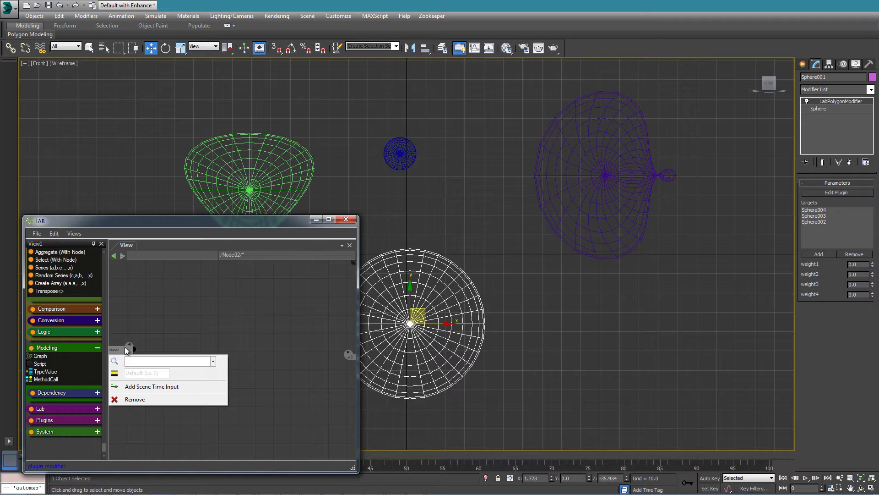
pyautogui.write('poly')
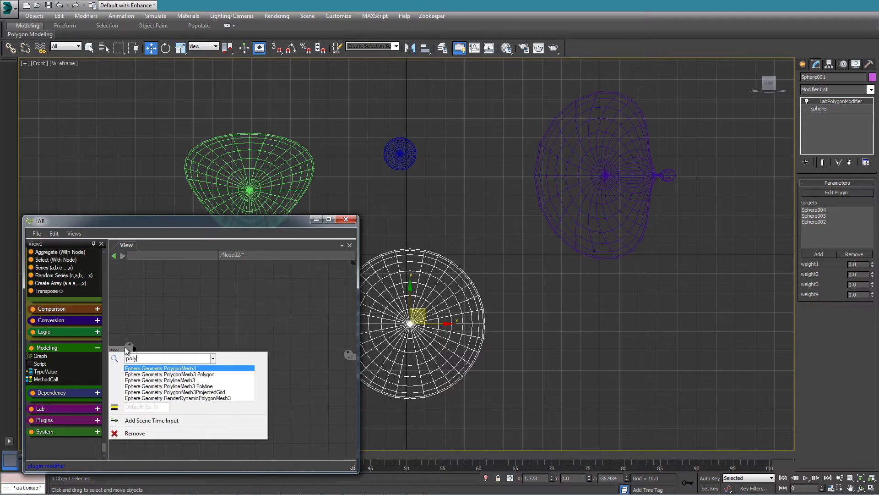
pyautogui.press('Return')
pyautogui.rightClick(121, 358)
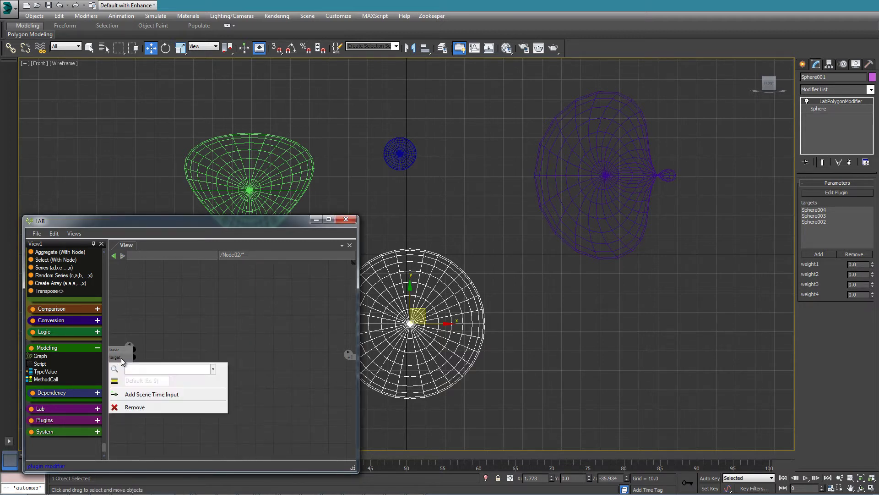
pyautogui.write('poly')
pyautogui.press('Return')
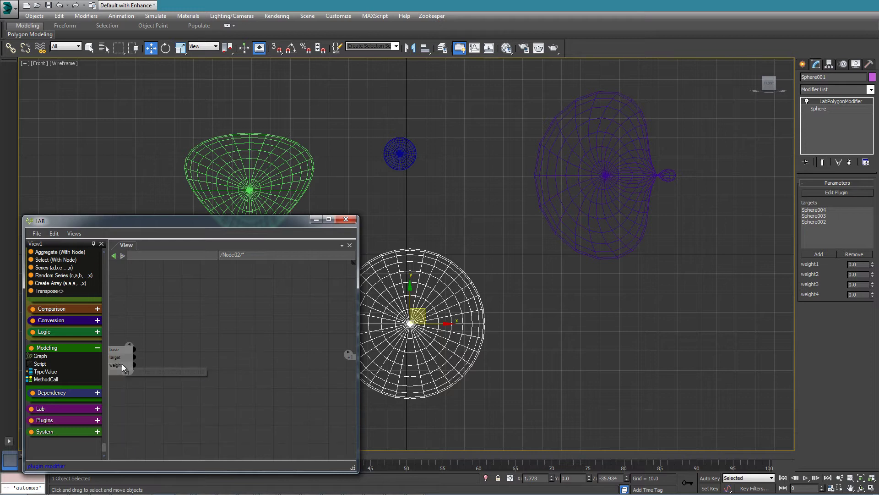
pyautogui.rightClick(122, 364)
pyautogui.write('float')
pyautogui.press('Return')
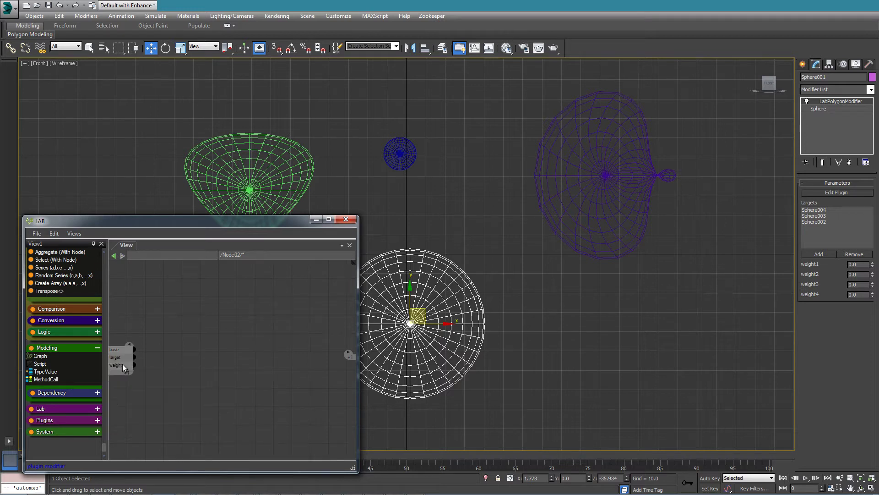
# Step: Arrange Node01 and Node02 side by side and add a Subtract node (Node03) from Math > Arithmetic
pyautogui.moveTo(119, 348); pyautogui.dragTo(191, 334)
pyautogui.moveTo(191, 372); pyautogui.dragTo(169, 342)
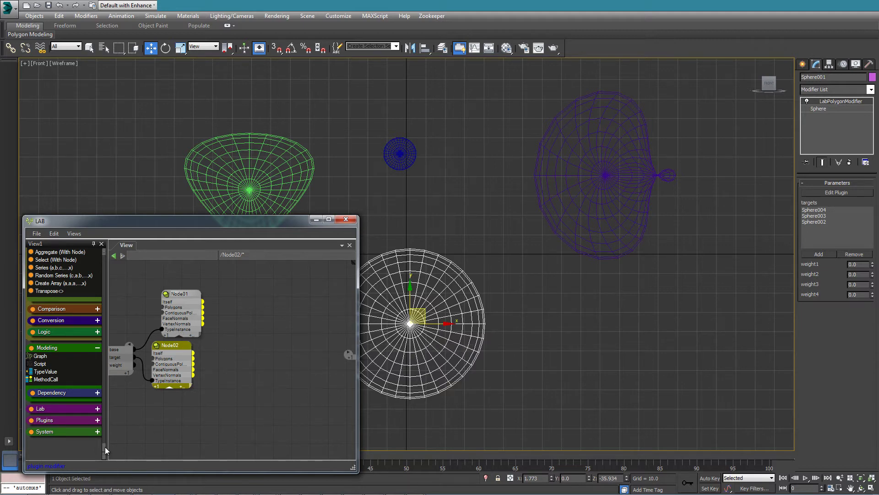
pyautogui.moveTo(105, 446); pyautogui.dragTo(107, 403)
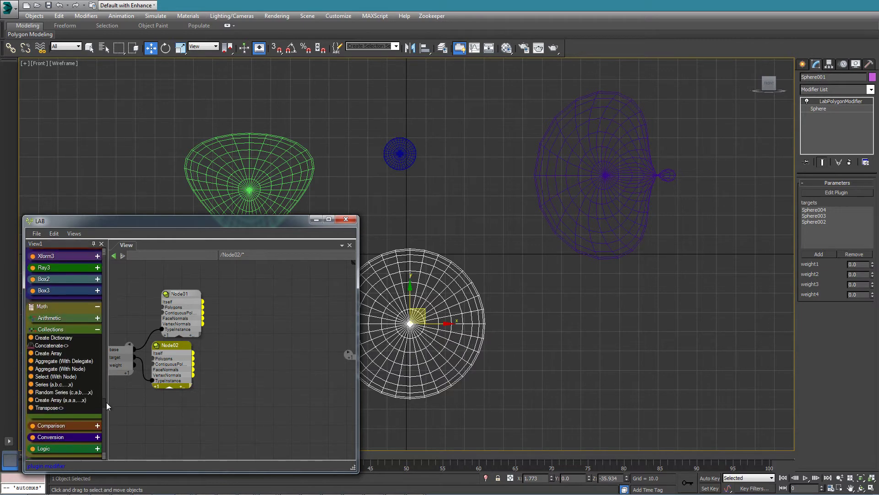
pyautogui.click(64, 319)
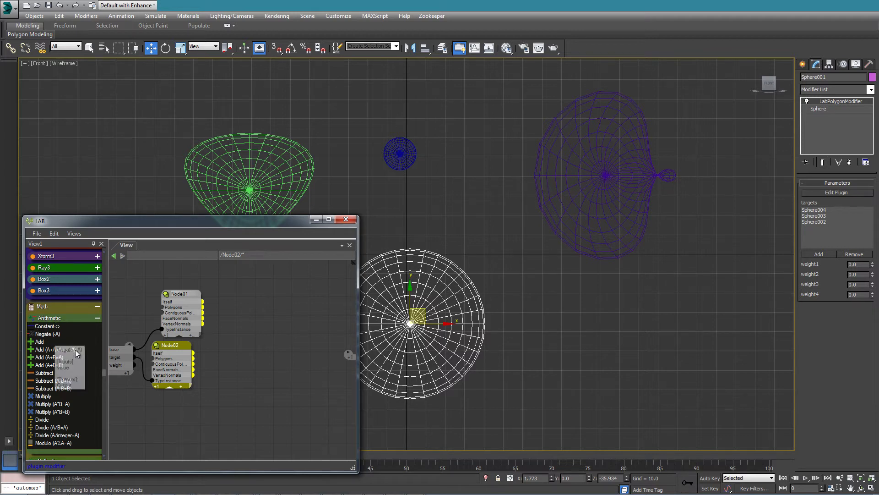
pyautogui.moveTo(44, 373); pyautogui.dragTo(232, 321)
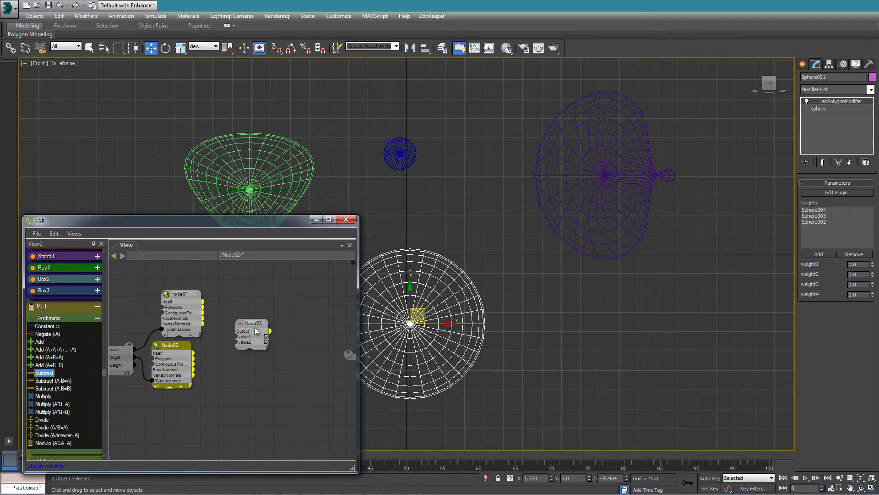
# Step: Wire Node02's Vertices into Subtract's value1 and Node01's Vertices into value2, then tidy the layout
pyautogui.click(257, 331)
pyautogui.click(179, 385)
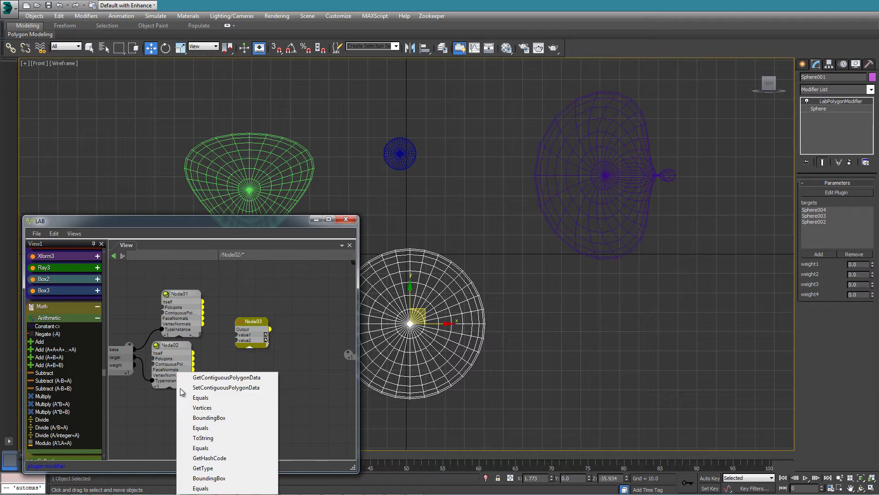
pyautogui.click(210, 407)
pyautogui.moveTo(194, 381); pyautogui.dragTo(240, 338)
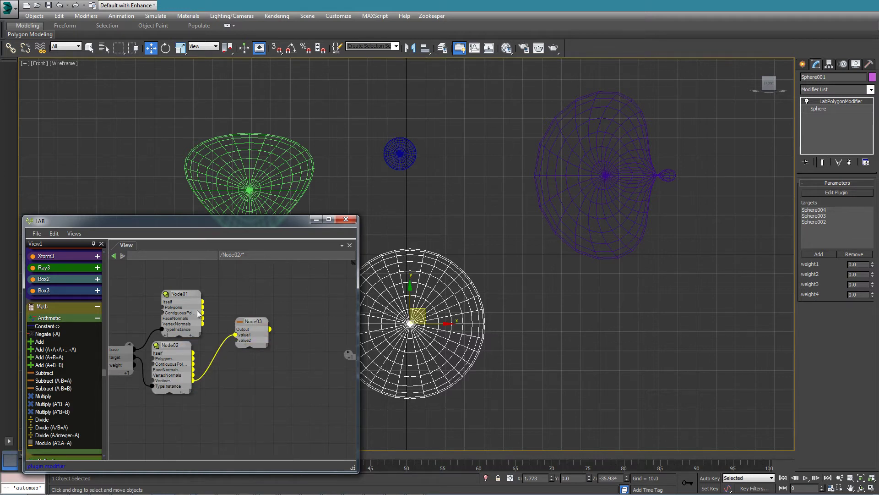
pyautogui.click(188, 334)
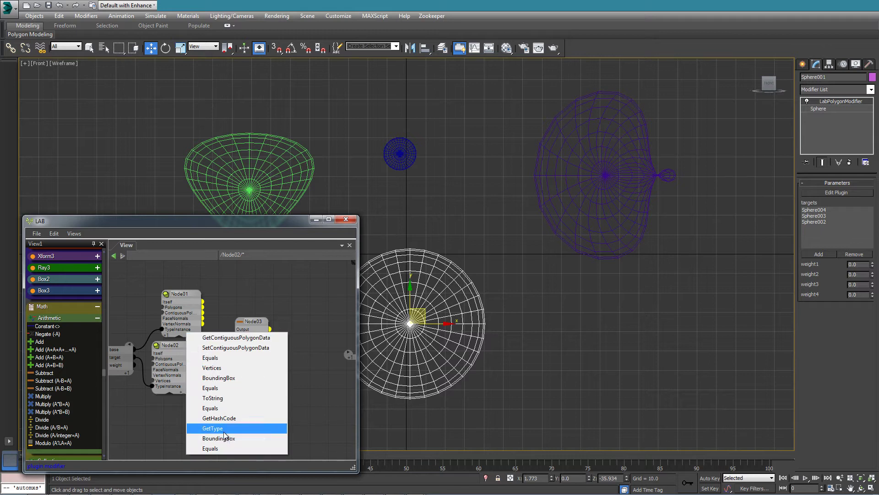
pyautogui.click(212, 368)
pyautogui.moveTo(202, 329); pyautogui.dragTo(242, 342)
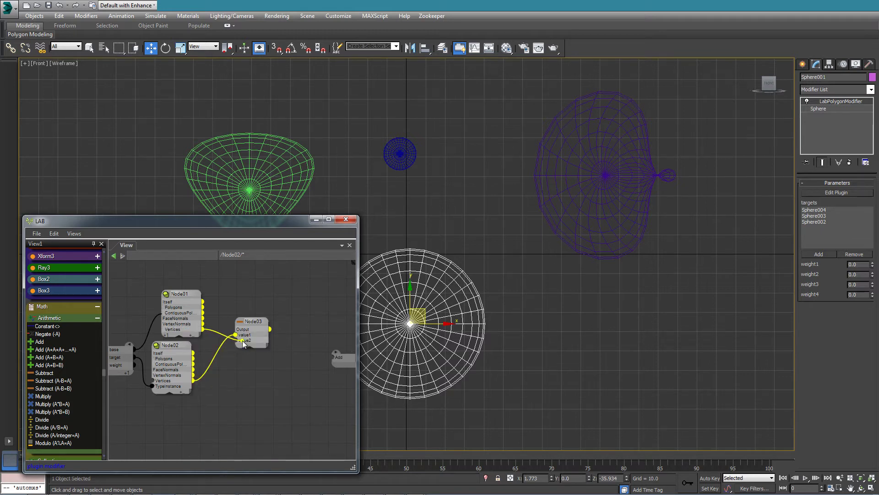
pyautogui.moveTo(179, 288); pyautogui.dragTo(169, 284)
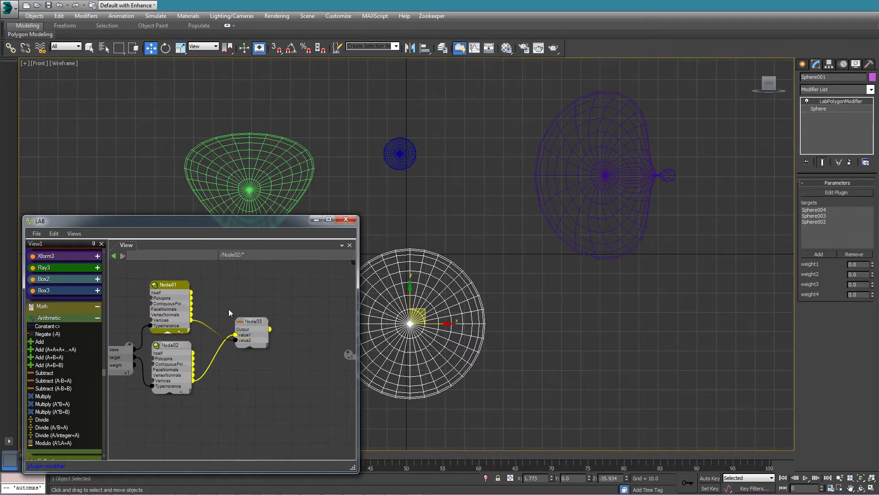
pyautogui.moveTo(224, 302); pyautogui.dragTo(292, 358)
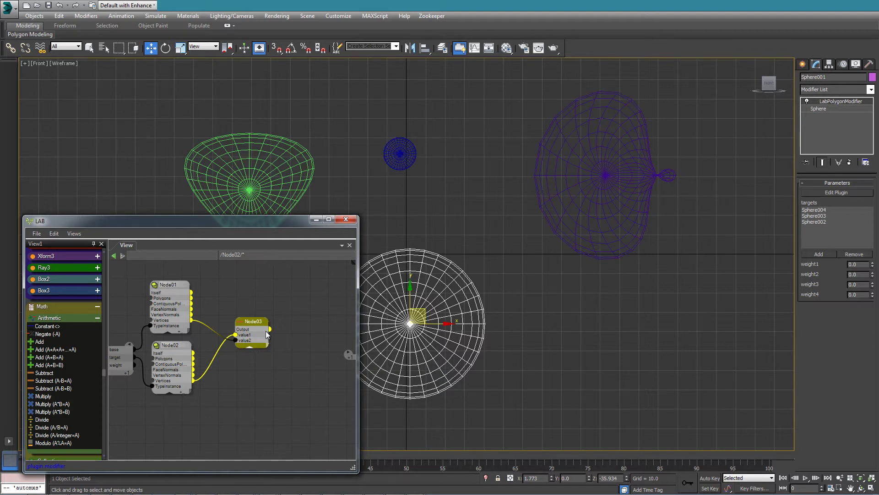
pyautogui.moveTo(260, 321); pyautogui.dragTo(245, 318)
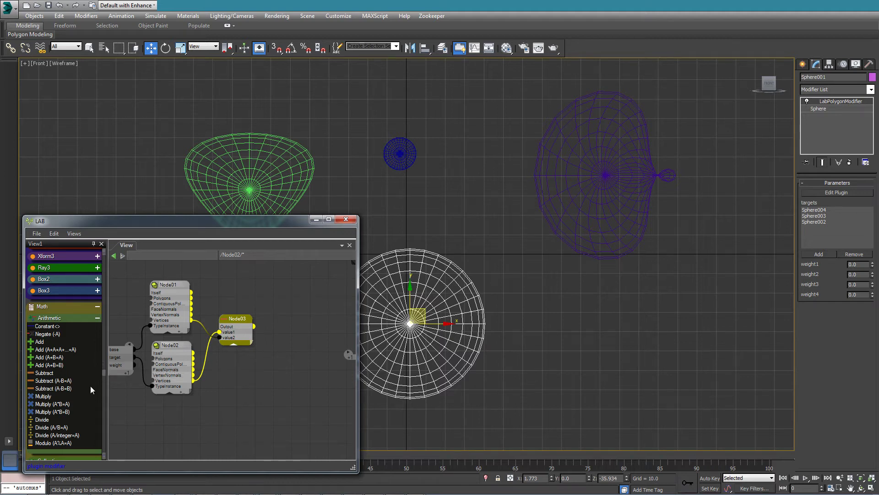
# Step: Add a Multiply (A*B=A) node after Node03, feed weight into value2, and return to the root graph
pyautogui.moveTo(52, 403); pyautogui.dragTo(275, 367)
pyautogui.moveTo(280, 328); pyautogui.dragTo(290, 349)
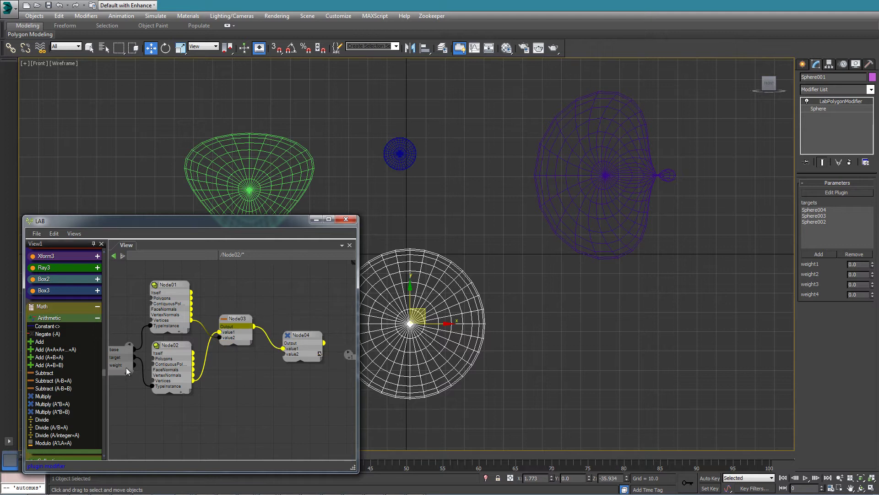
pyautogui.moveTo(124, 365); pyautogui.dragTo(334, 357)
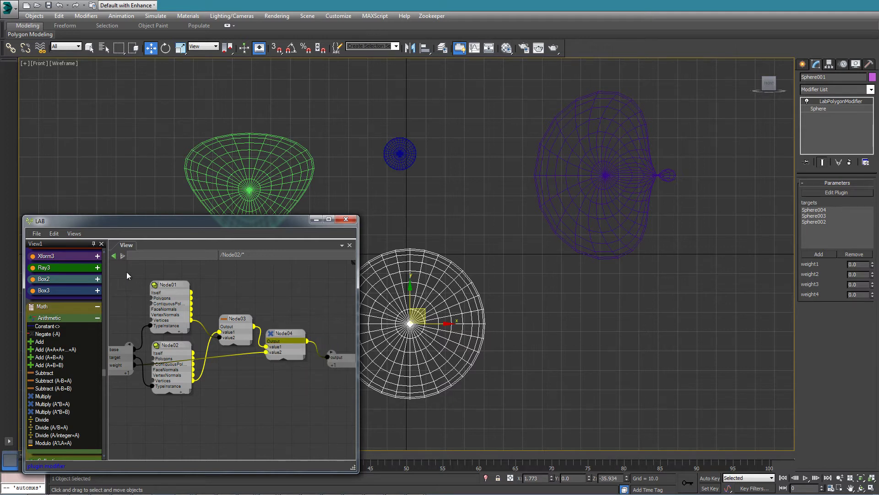
pyautogui.click(114, 256)
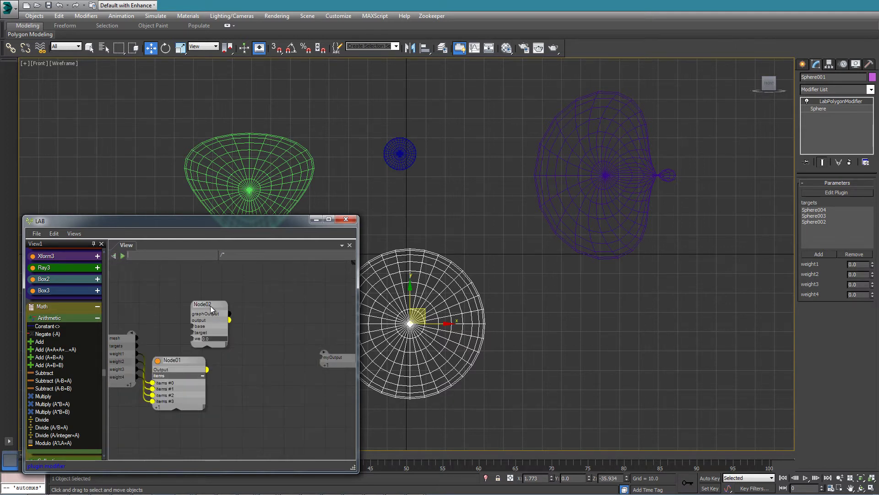
# Step: Widen Node02 and rename it to 'Difference'
pyautogui.click(218, 331)
pyautogui.moveTo(215, 339); pyautogui.dragTo(223, 339)
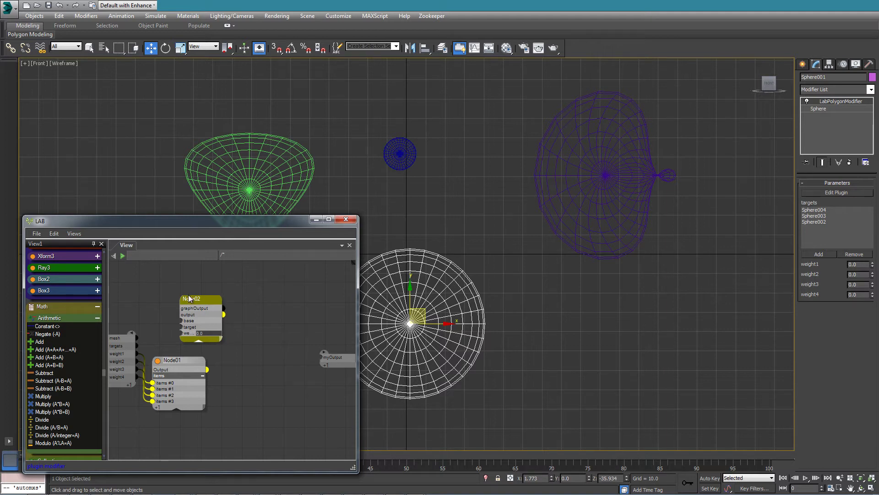
pyautogui.doubleClick(190, 299)
pyautogui.write('D')
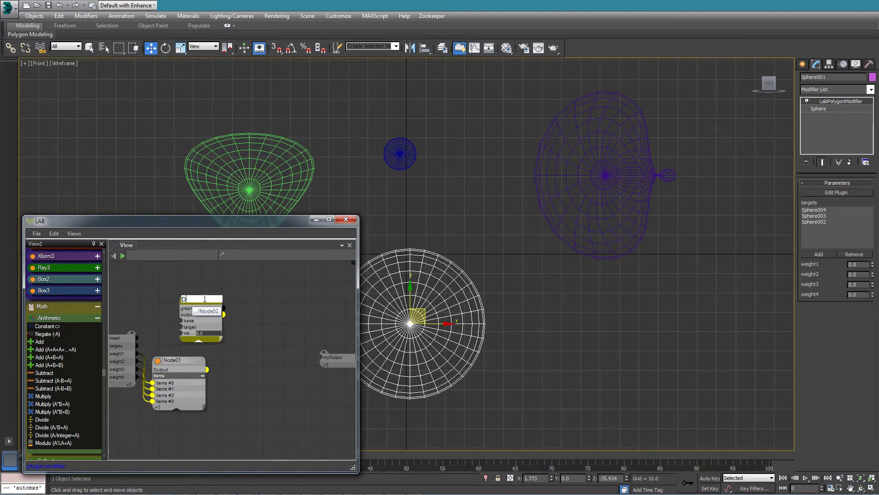
pyautogui.write('ifference')
pyautogui.press('Return')
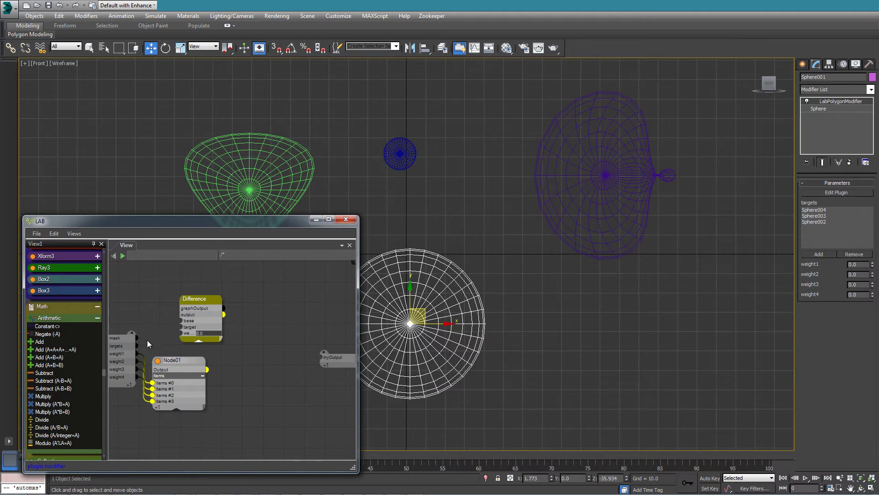
# Step: Wire mesh to Difference's base, targets to target, and Node01's weights array to weight
pyautogui.moveTo(137, 338); pyautogui.dragTo(189, 322)
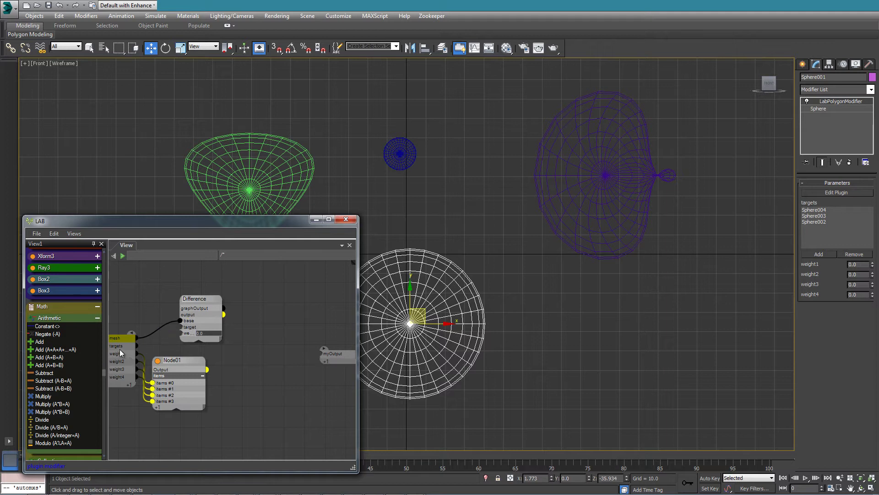
pyautogui.moveTo(120, 347); pyautogui.dragTo(186, 328)
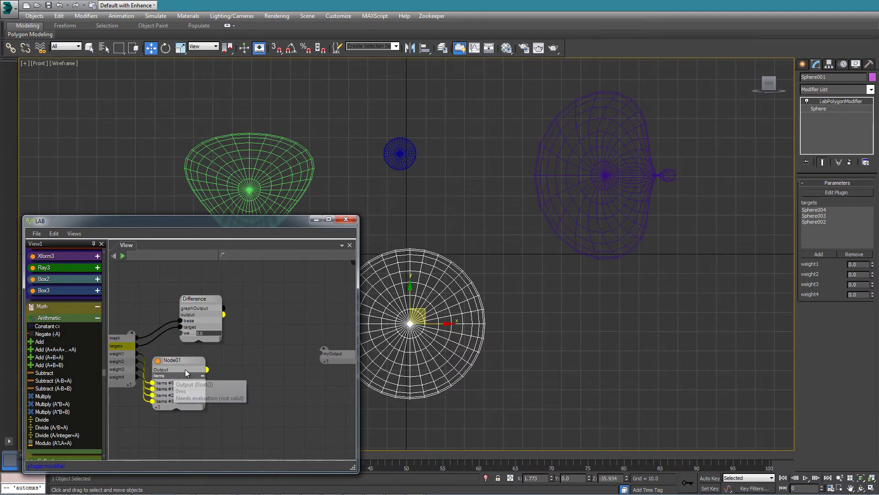
pyautogui.moveTo(207, 369); pyautogui.dragTo(172, 384)
pyautogui.moveTo(199, 304); pyautogui.dragTo(210, 309)
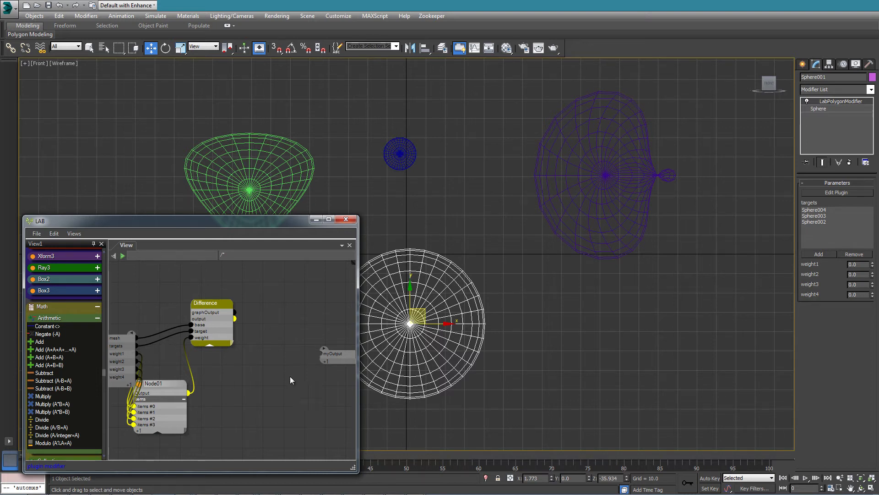
pyautogui.moveTo(283, 358); pyautogui.dragTo(257, 361, button='middle')
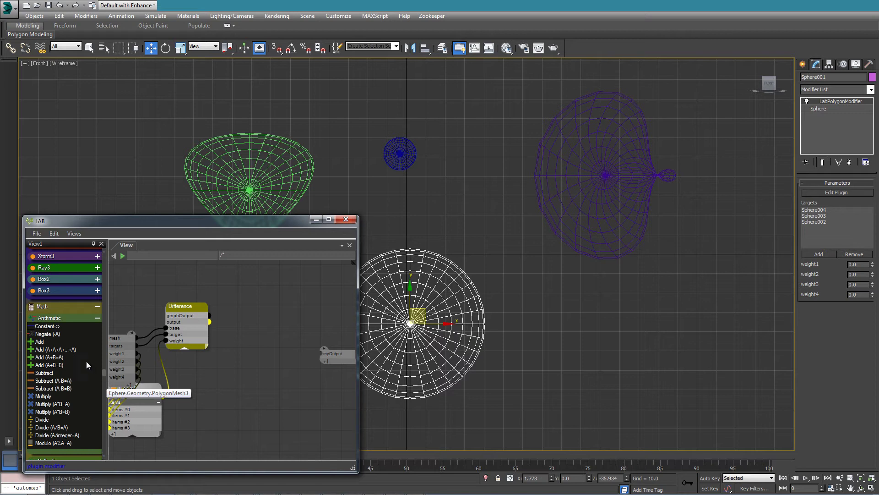
# Step: Place an Add (A+A+A+...+A) node, Node03, in the root graph and nudge it into position
pyautogui.click(47, 349)
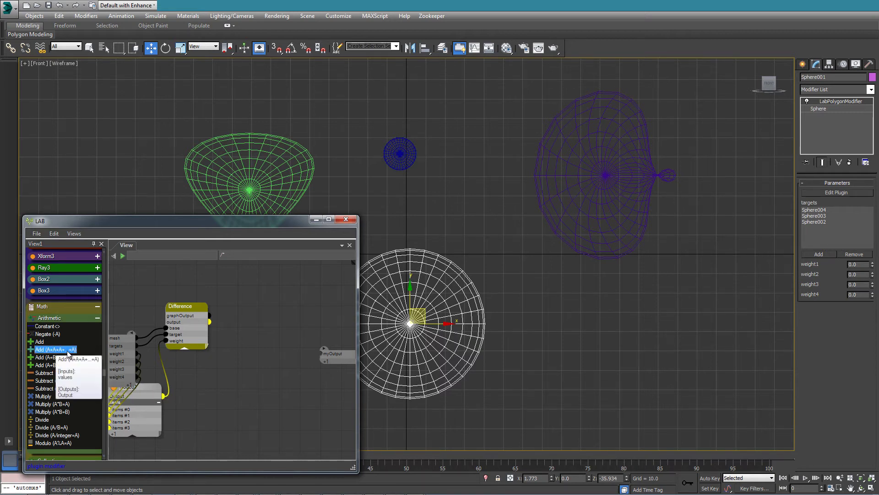
pyautogui.moveTo(68, 353); pyautogui.dragTo(278, 364)
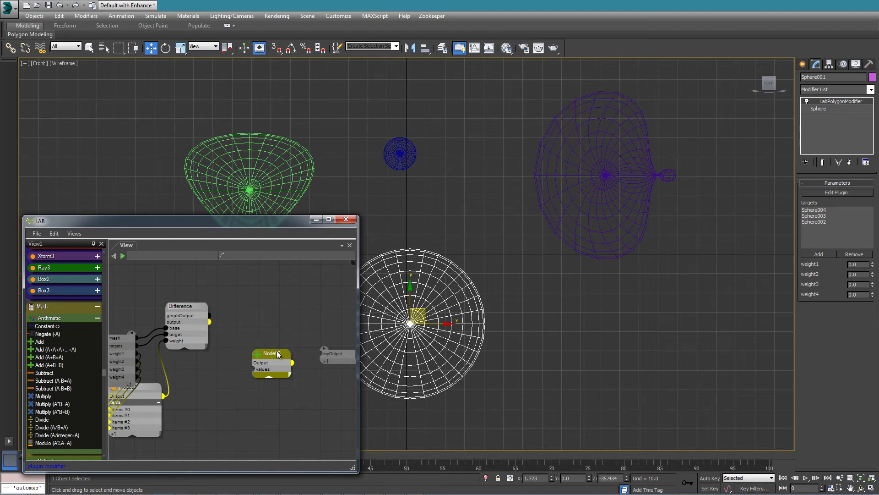
pyautogui.moveTo(276, 350); pyautogui.dragTo(282, 356)
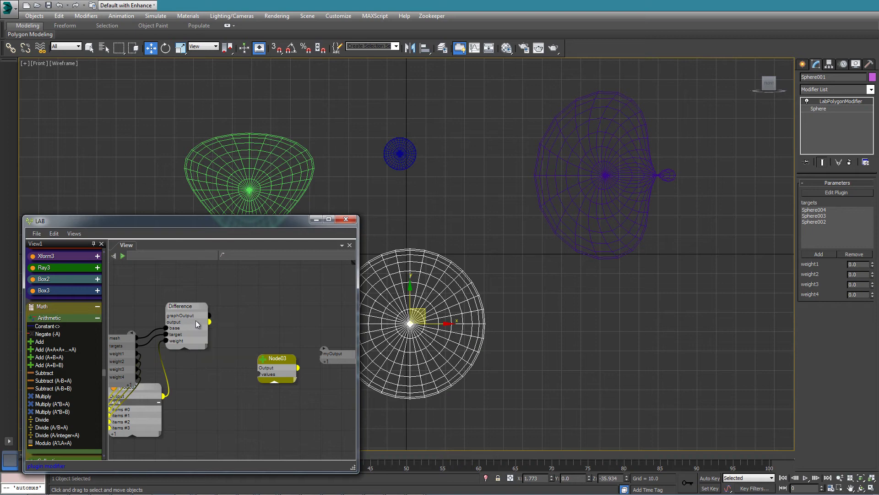
pyautogui.scroll(-5, 102, 369)
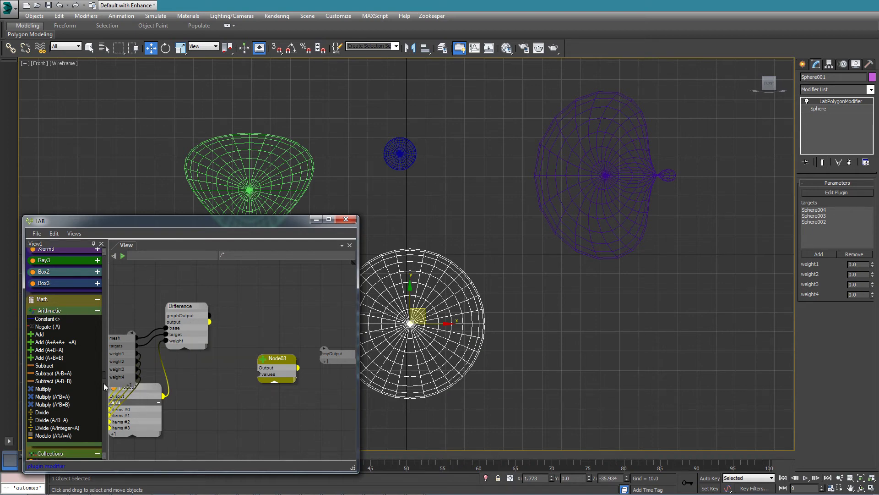
# Step: Add a Transpose<> node (Node04) and wire its output into Node03's values input
pyautogui.moveTo(51, 399); pyautogui.dragTo(246, 326)
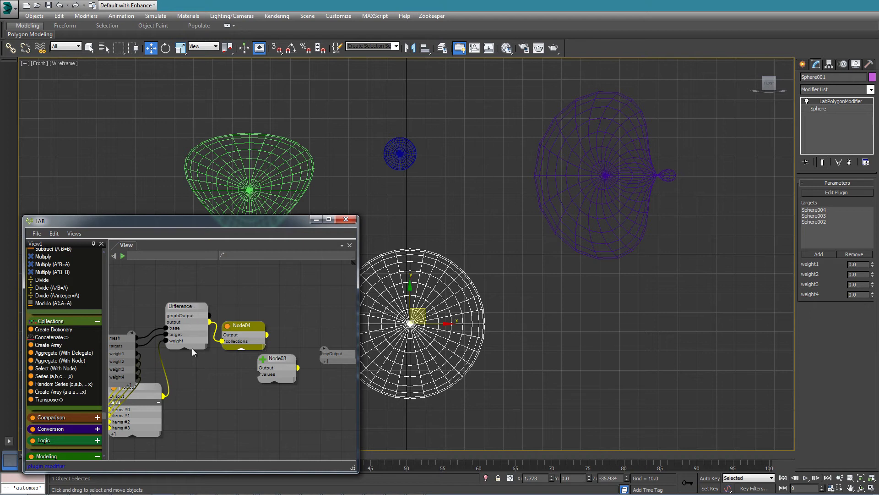
pyautogui.moveTo(282, 367); pyautogui.dragTo(291, 371)
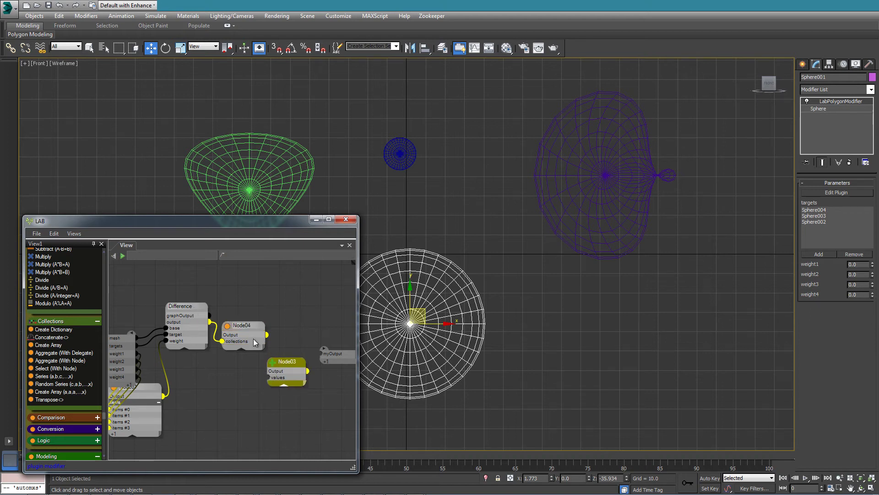
pyautogui.moveTo(267, 335); pyautogui.dragTo(270, 377)
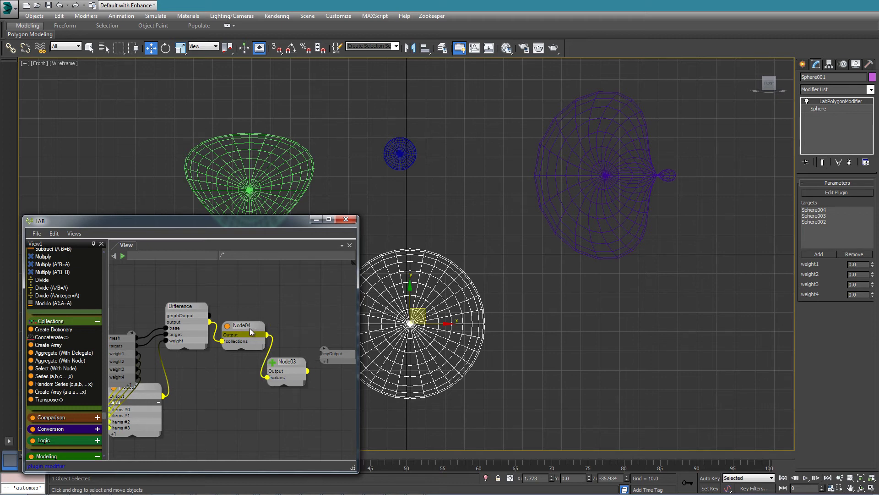
pyautogui.moveTo(251, 331); pyautogui.dragTo(232, 367)
pyautogui.moveTo(290, 362); pyautogui.dragTo(276, 335)
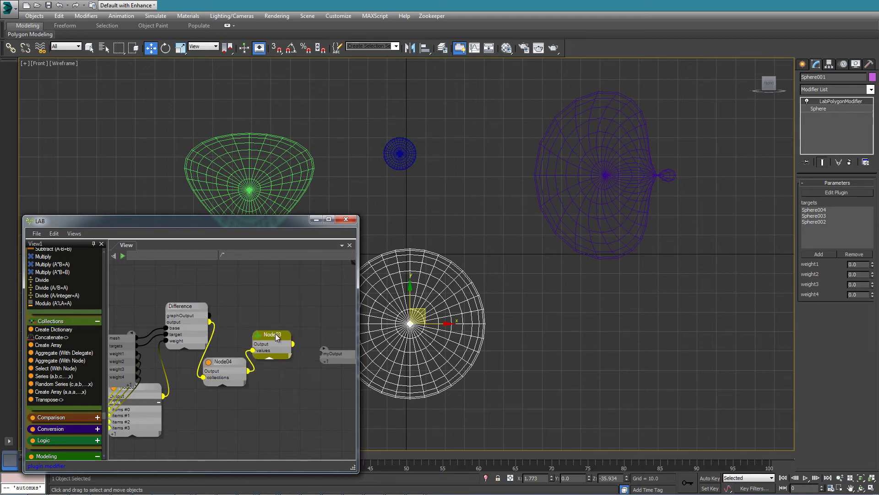
# Step: Rename Node03 to 'SummedDifferences' and widen it so the full name fits
pyautogui.doubleClick(276, 334)
pyautogui.write('S')
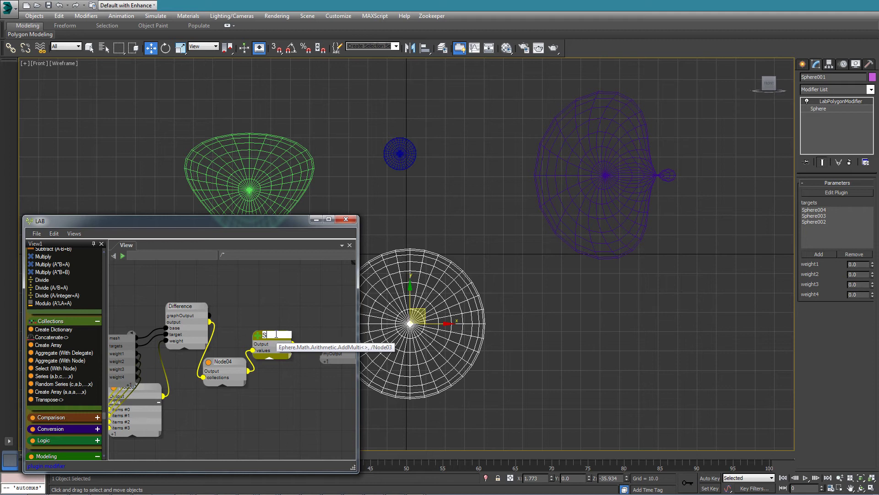
pyautogui.write('ummed')
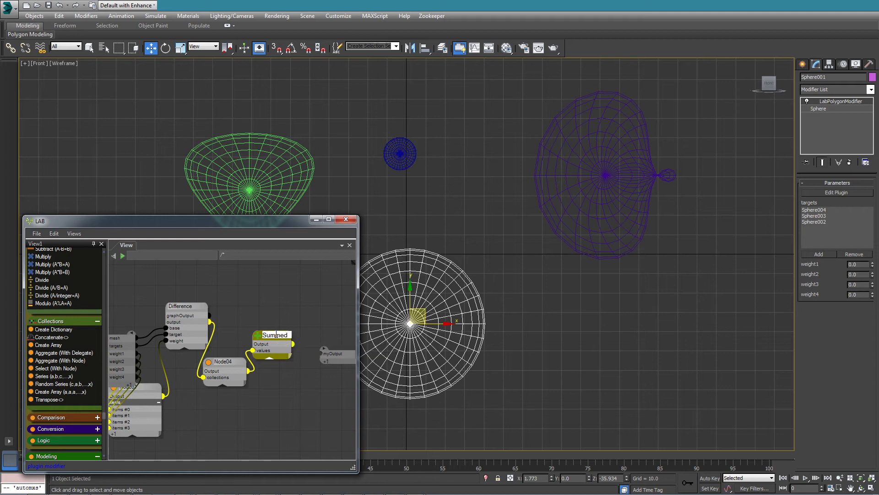
pyautogui.write('Differences')
pyautogui.moveTo(295, 358); pyautogui.dragTo(307, 359)
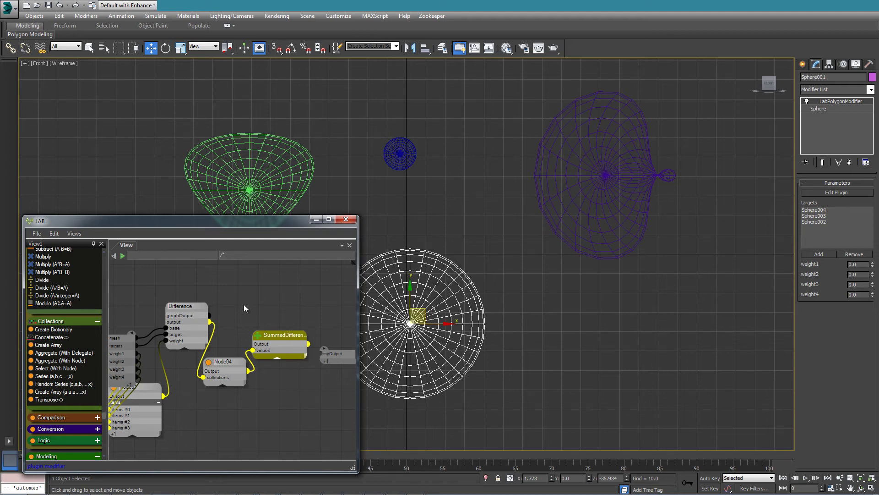
pyautogui.moveTo(244, 307); pyautogui.dragTo(205, 356, button='middle')
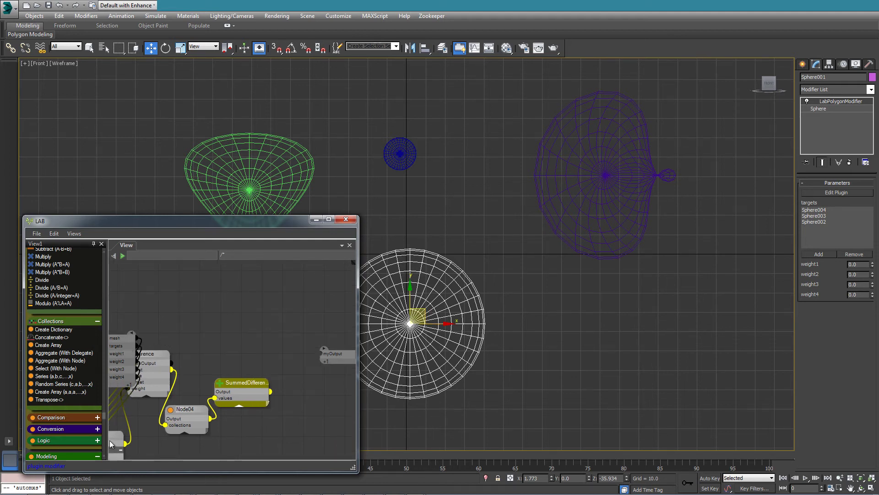
# Step: Add an Add node and feed it the mesh's Vertices output, exposed on a new mesh node, into value1
pyautogui.scroll(5, 104, 394)
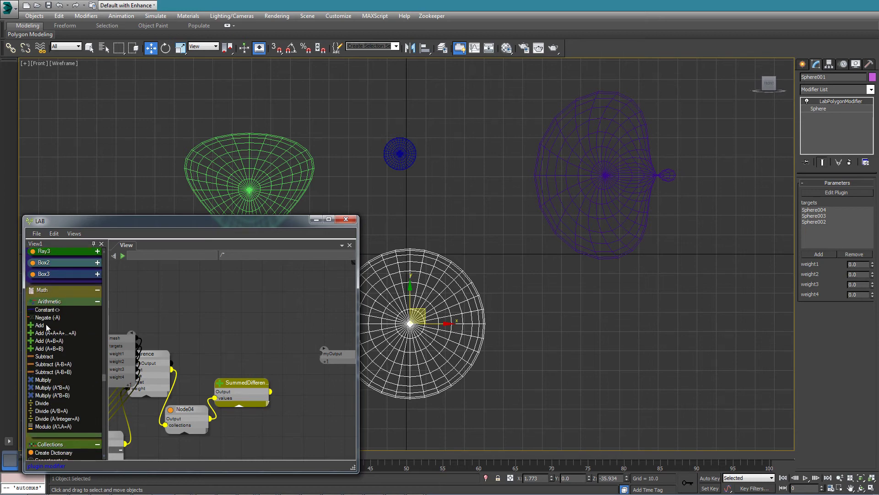
pyautogui.moveTo(45, 324); pyautogui.dragTo(226, 316)
pyautogui.moveTo(186, 325); pyautogui.dragTo(239, 327, button='middle')
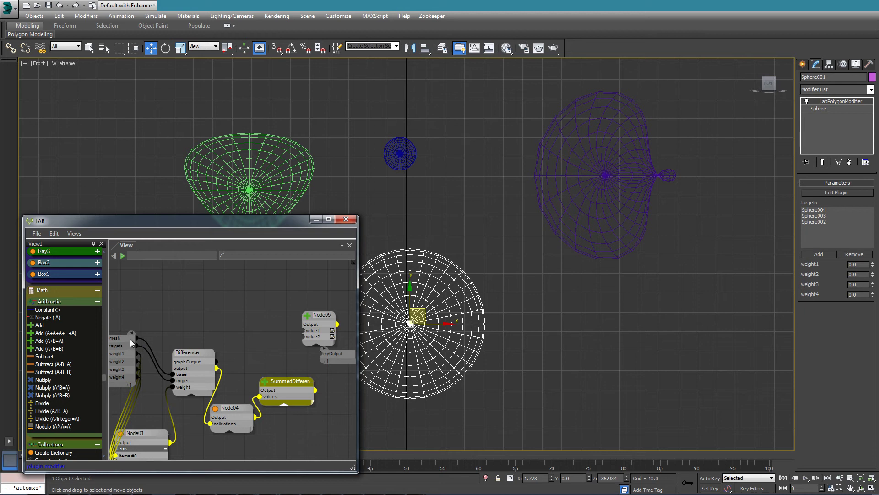
pyautogui.moveTo(136, 338); pyautogui.dragTo(194, 295)
pyautogui.click(213, 329)
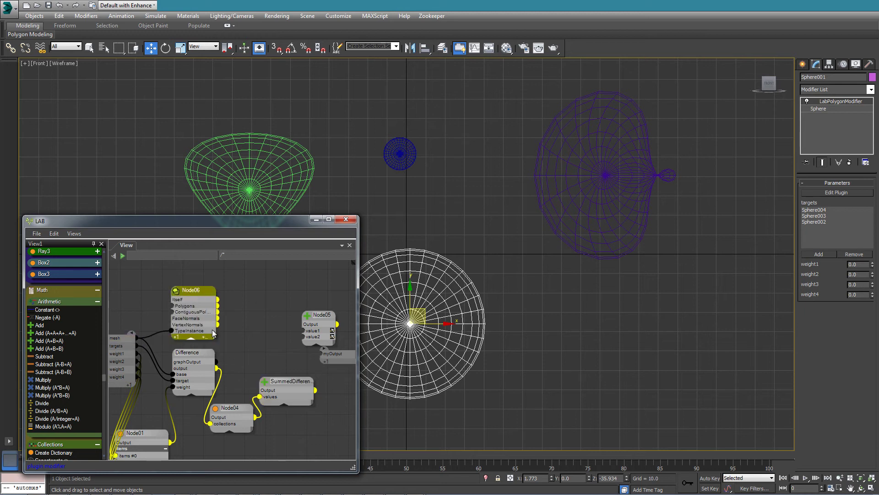
pyautogui.click(207, 336)
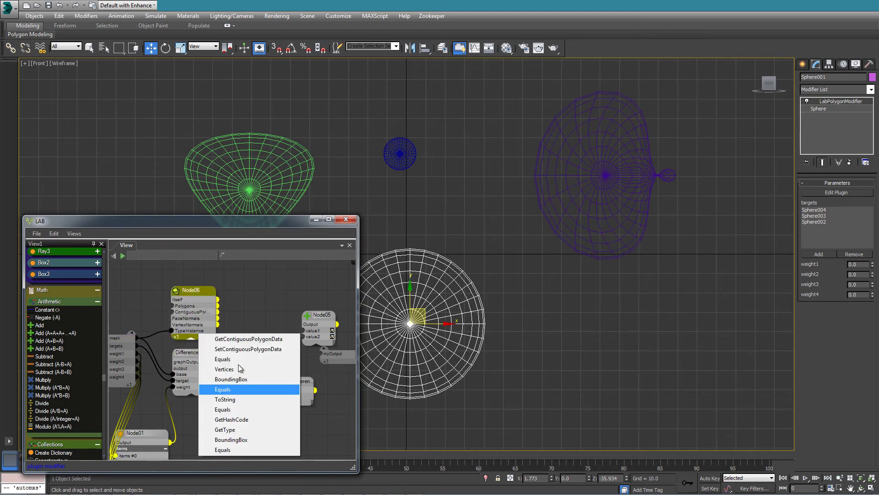
pyautogui.click(224, 369)
pyautogui.moveTo(217, 331); pyautogui.dragTo(302, 330)
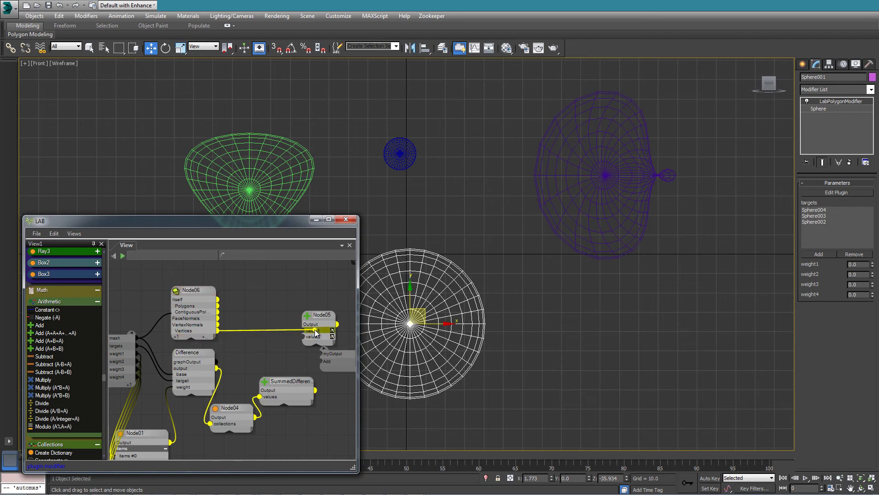
# Step: Connect SummedDifferences to the Add node's value2 and rename it 'FinalVertices'
pyautogui.moveTo(315, 390); pyautogui.dragTo(274, 375)
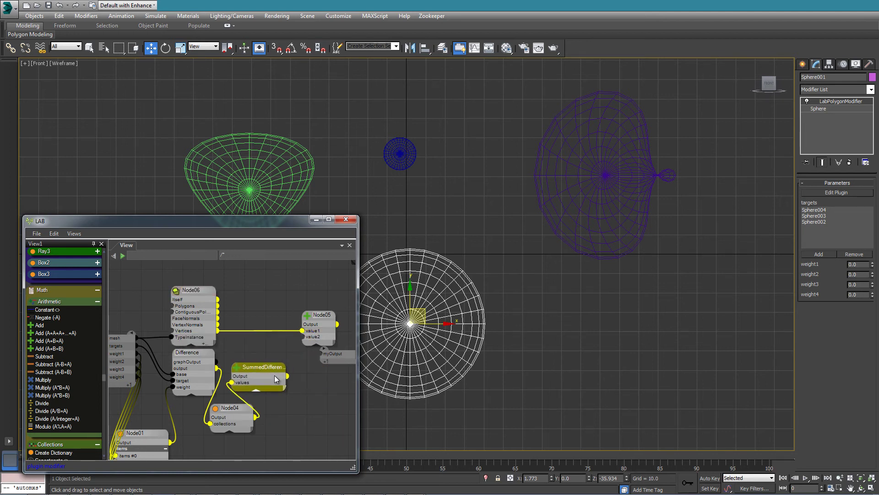
pyautogui.moveTo(307, 351)
pyautogui.mouseDown()
pyautogui.moveTo(300, 342)
pyautogui.moveTo(308, 337)
pyautogui.mouseUp()
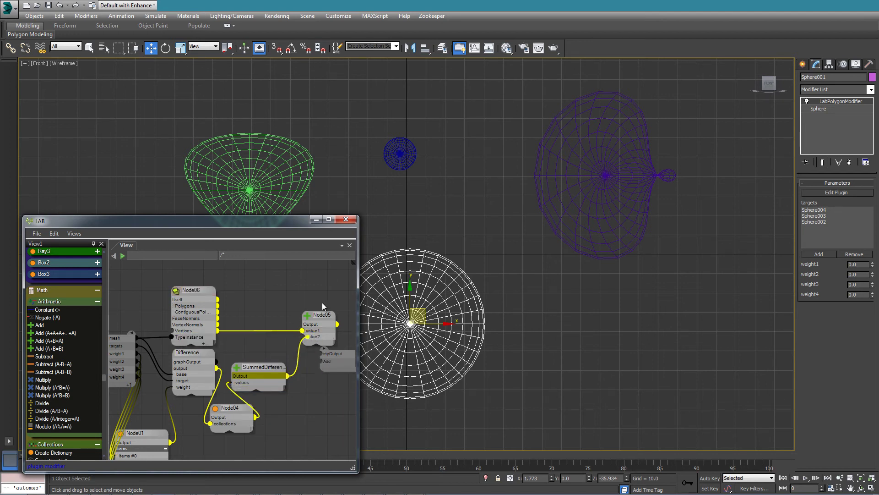
pyautogui.click(303, 311)
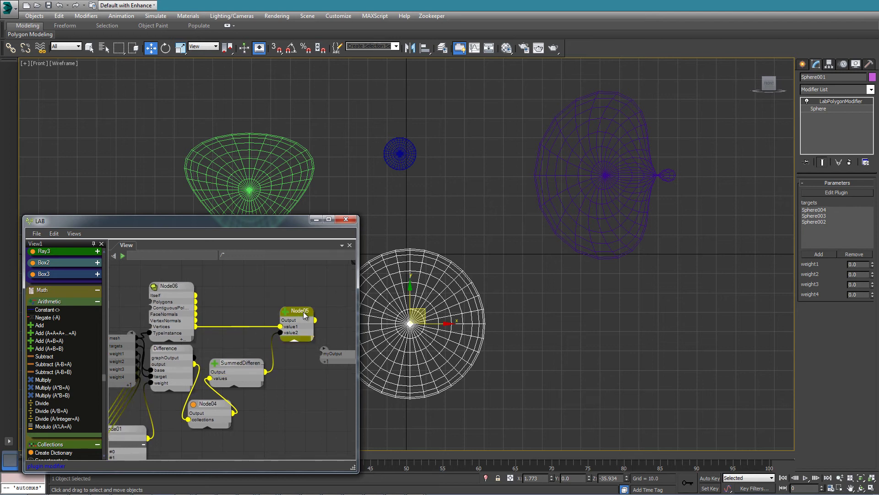
pyautogui.doubleClick(303, 312)
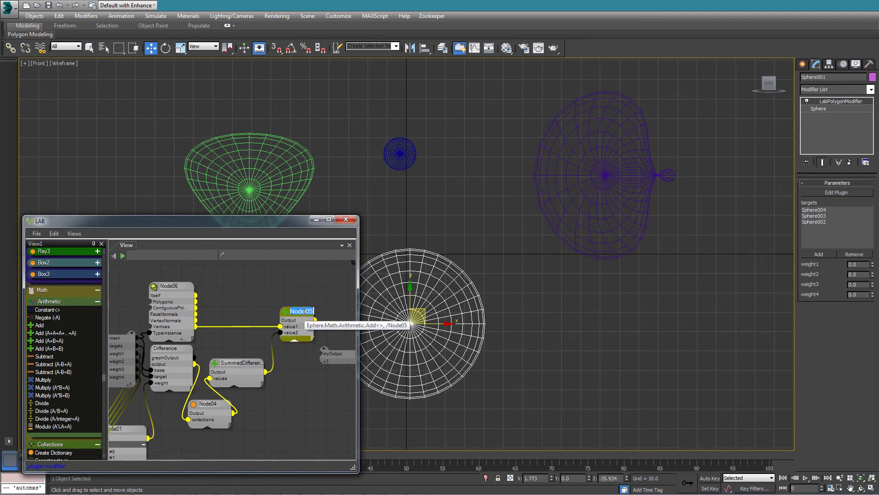
pyautogui.write('Fi')
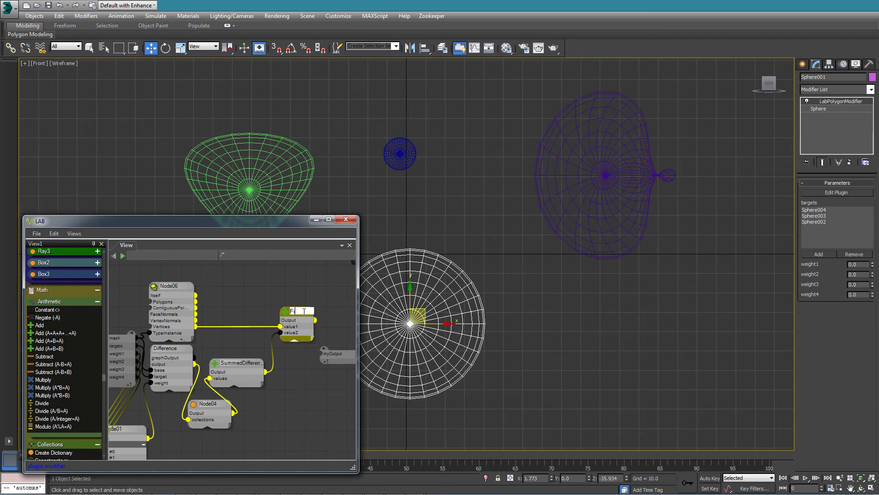
pyautogui.write('nalVertices')
pyautogui.moveTo(285, 286); pyautogui.dragTo(278, 317, button='middle')
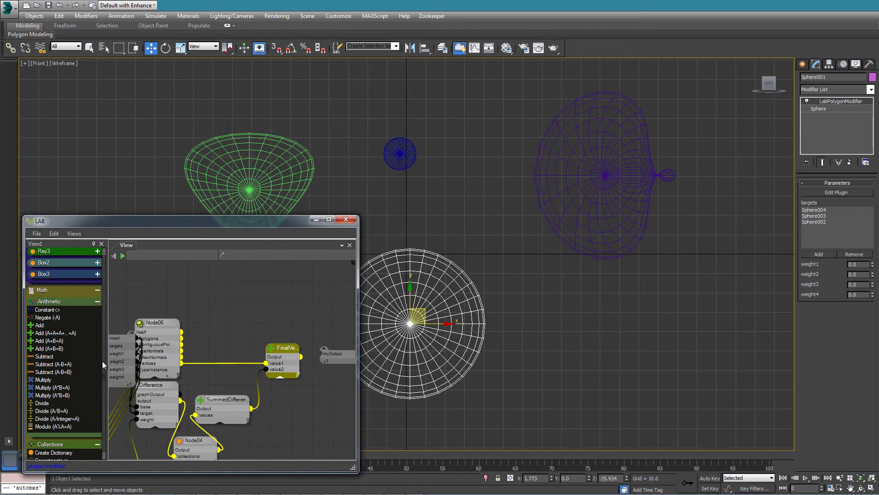
pyautogui.moveTo(103, 361); pyautogui.dragTo(107, 261)
# Step: Add a PolygonMesh3.create node fed by FinalVertices and Node06's Polygons
pyautogui.moveTo(53, 298); pyautogui.dragTo(166, 294)
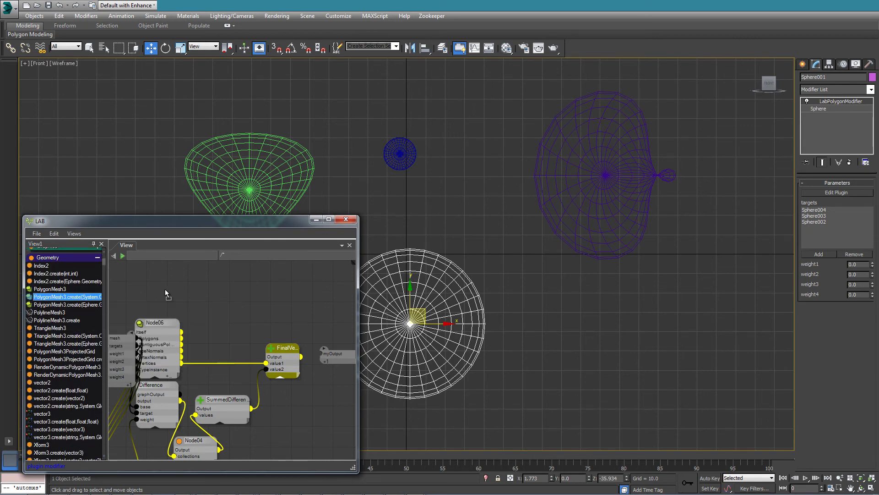
pyautogui.moveTo(330, 303); pyautogui.dragTo(326, 301)
pyautogui.moveTo(260, 299); pyautogui.dragTo(197, 297, button='middle')
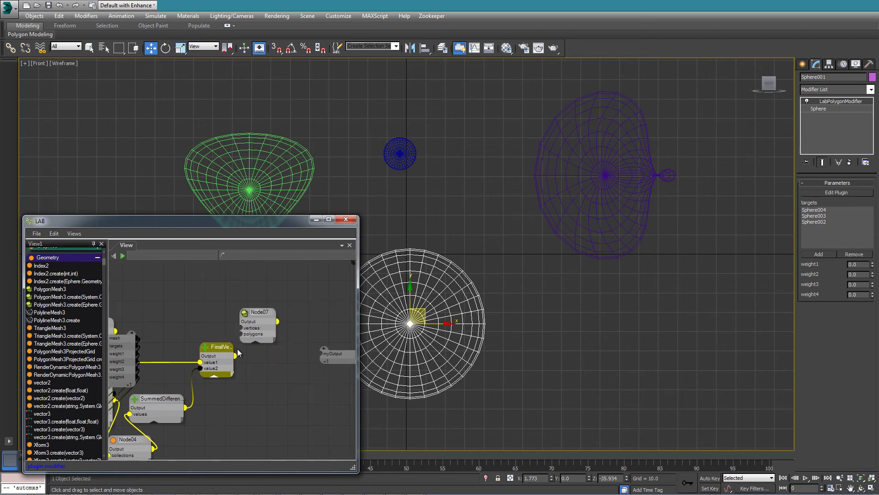
pyautogui.moveTo(235, 355); pyautogui.dragTo(246, 331)
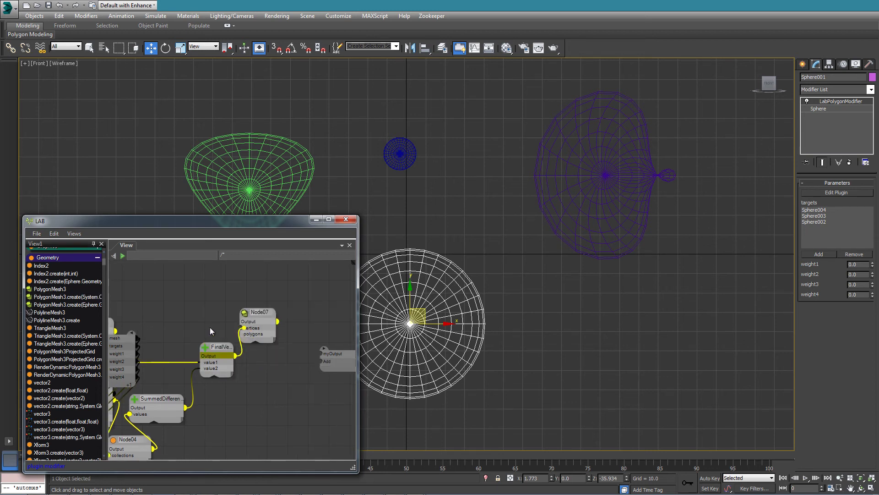
pyautogui.moveTo(209, 327); pyautogui.dragTo(277, 302, button='middle')
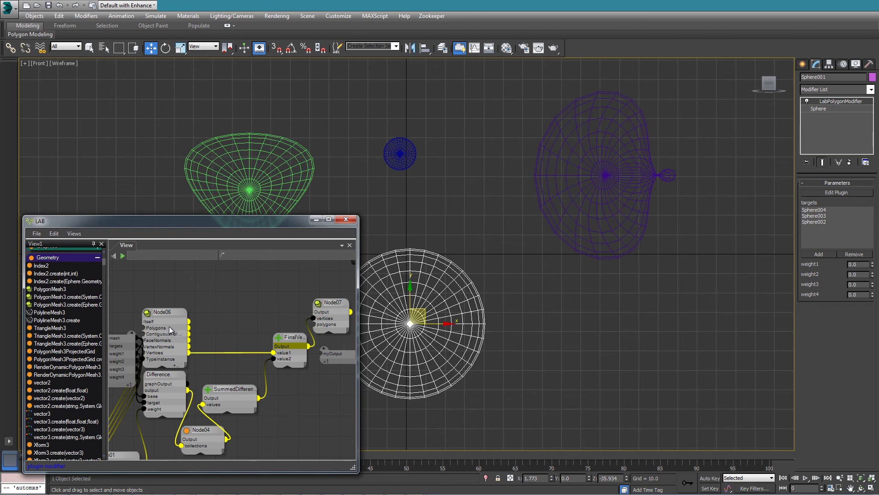
pyautogui.moveTo(169, 326); pyautogui.dragTo(322, 324)
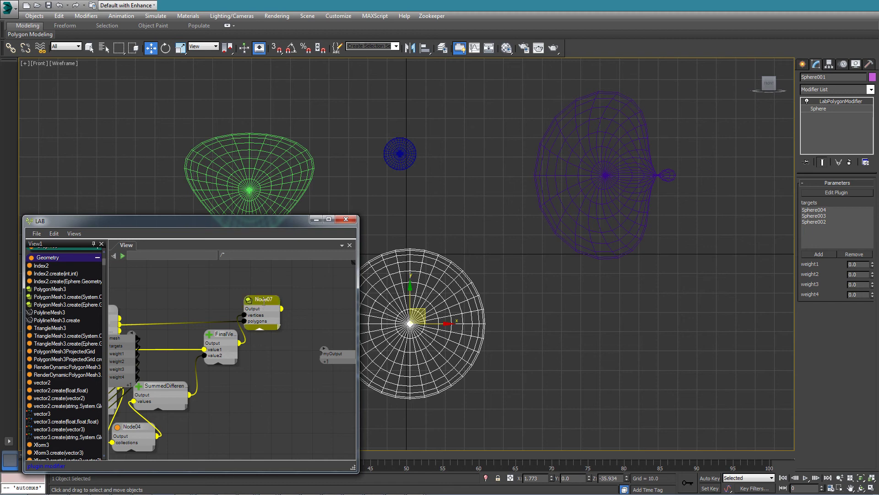
# Step: Rename the mesh node to 'Result' and connect it to the graph's myOutput
pyautogui.doubleClick(263, 300)
pyautogui.write('Result')
pyautogui.press('Return')
pyautogui.moveTo(282, 308); pyautogui.dragTo(325, 353)
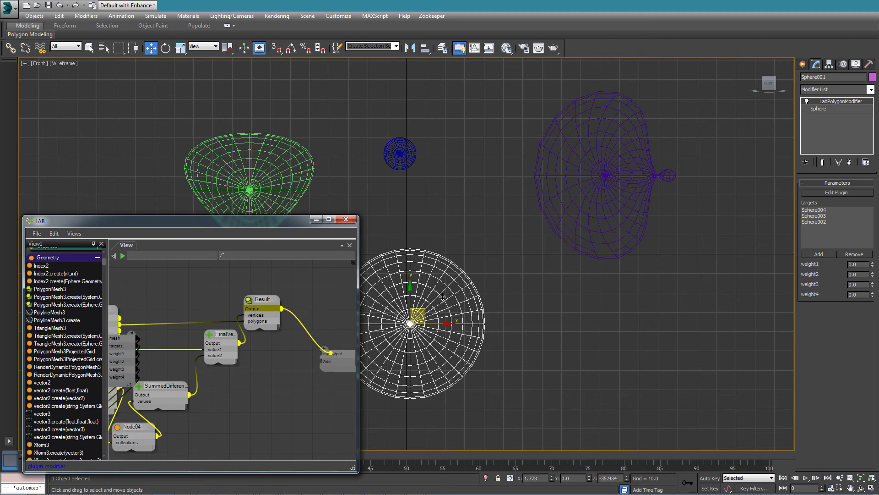
pyautogui.scroll(-3, 301, 342)
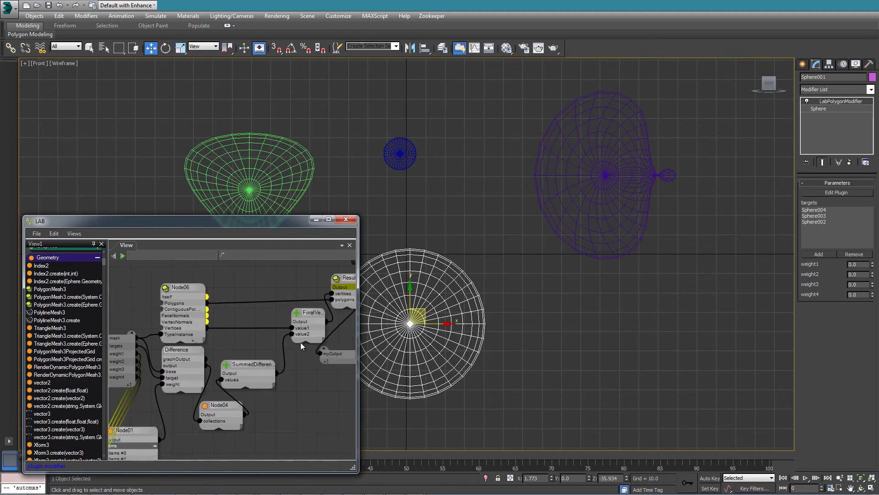
pyautogui.moveTo(232, 302); pyautogui.dragTo(218, 304)
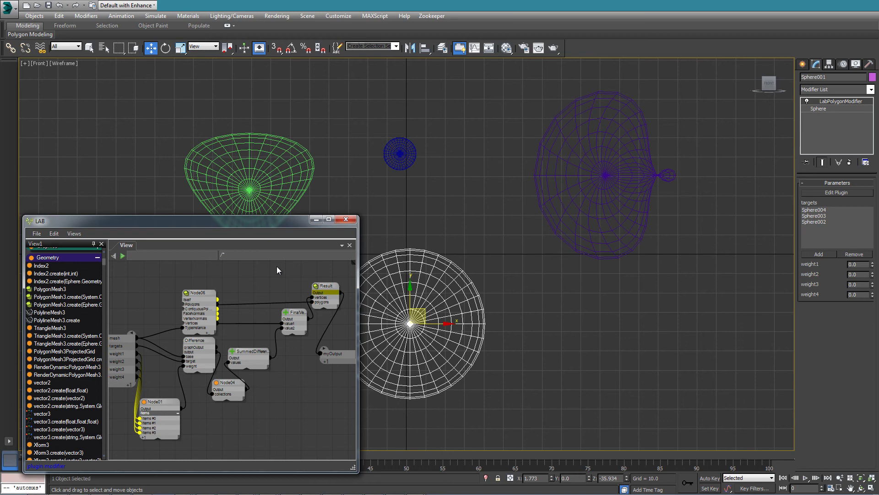
pyautogui.moveTo(299, 221); pyautogui.dragTo(257, 391)
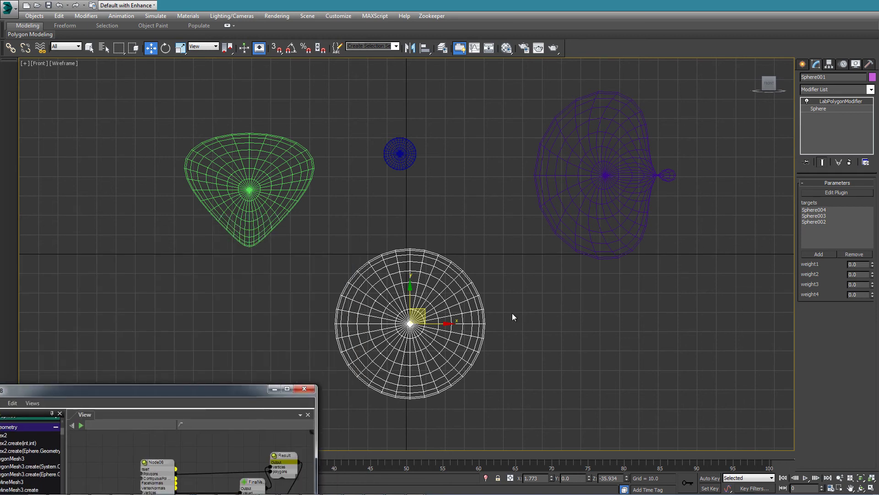
# Step: Test the weight1–weight3 spinners, reset weight1 to zero, and leave weight3 at 0.88
pyautogui.moveTo(873, 266); pyautogui.dragTo(854, 232)
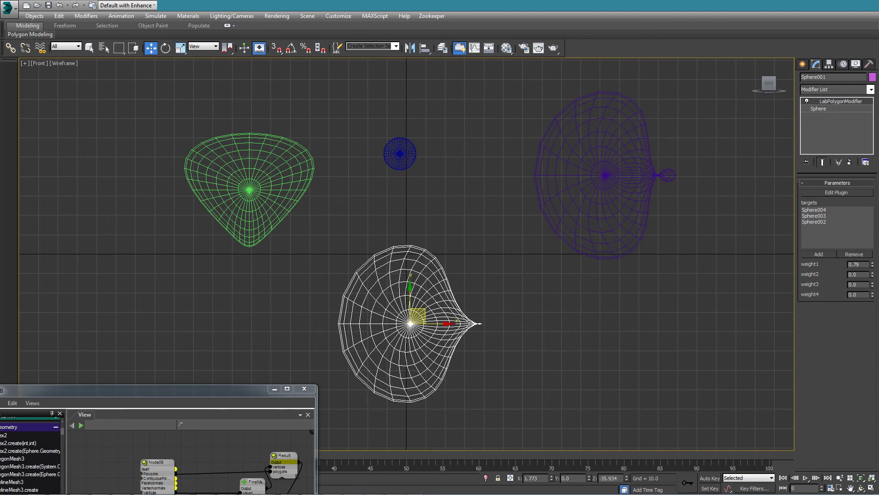
pyautogui.moveTo(872, 274)
pyautogui.mouseDown()
pyautogui.moveTo(874, 245)
pyautogui.moveTo(872, 277)
pyautogui.mouseUp()
pyautogui.moveTo(875, 287)
pyautogui.mouseDown()
pyautogui.moveTo(878, 264)
pyautogui.moveTo(875, 302)
pyautogui.mouseUp()
pyautogui.rightClick(877, 263)
pyautogui.moveTo(874, 255); pyautogui.dragTo(768, 275)
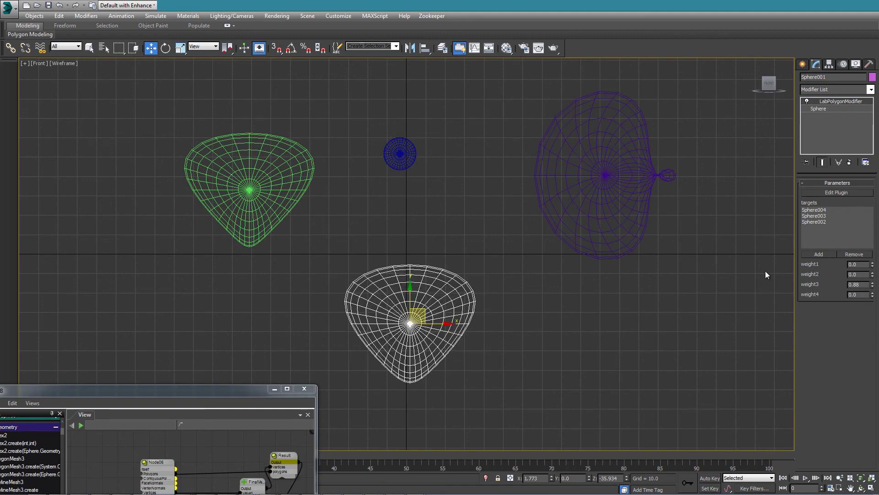
# Step: Bring the LAB graph window back over the viewport and clear the node selection
pyautogui.moveTo(209, 385); pyautogui.dragTo(270, 198)
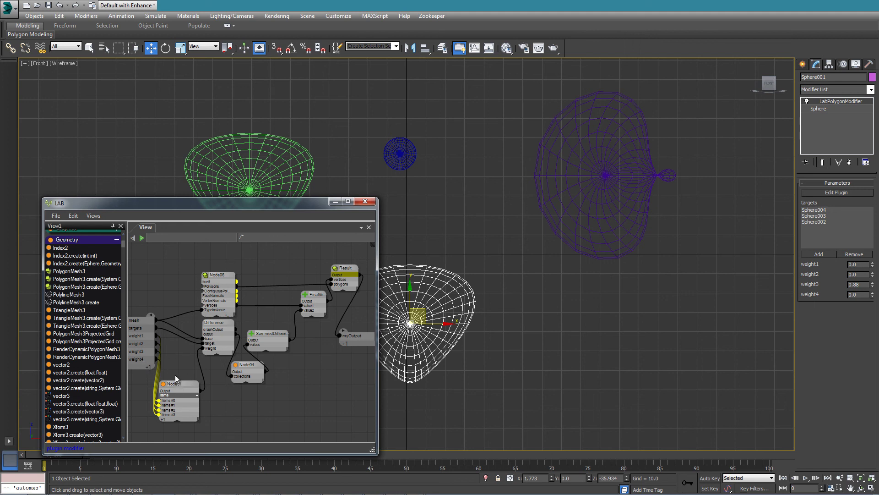
pyautogui.moveTo(175, 379); pyautogui.dragTo(196, 348)
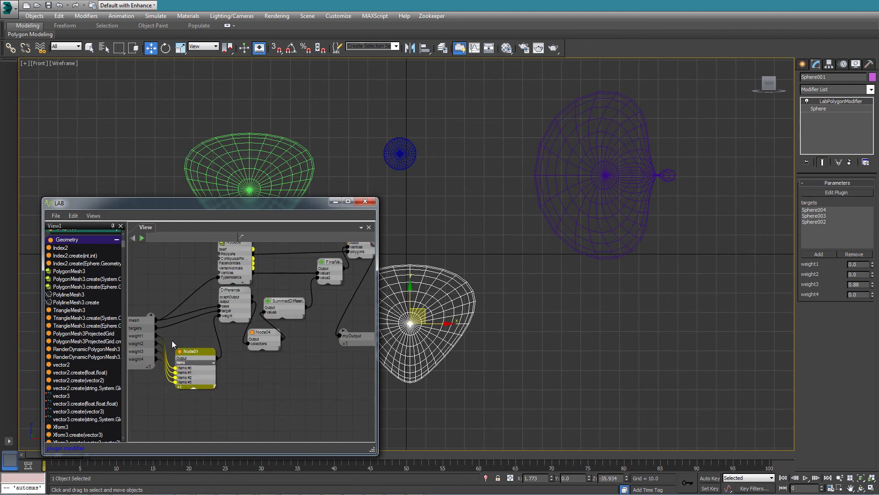
pyautogui.click(221, 407)
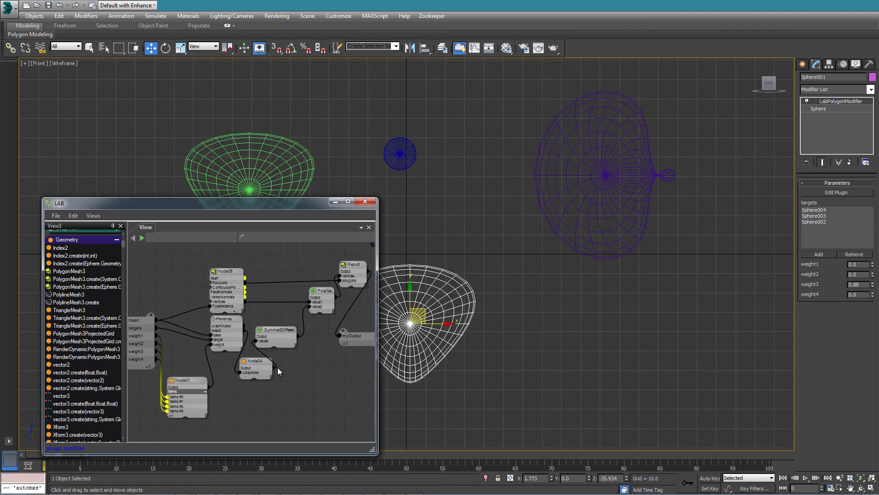